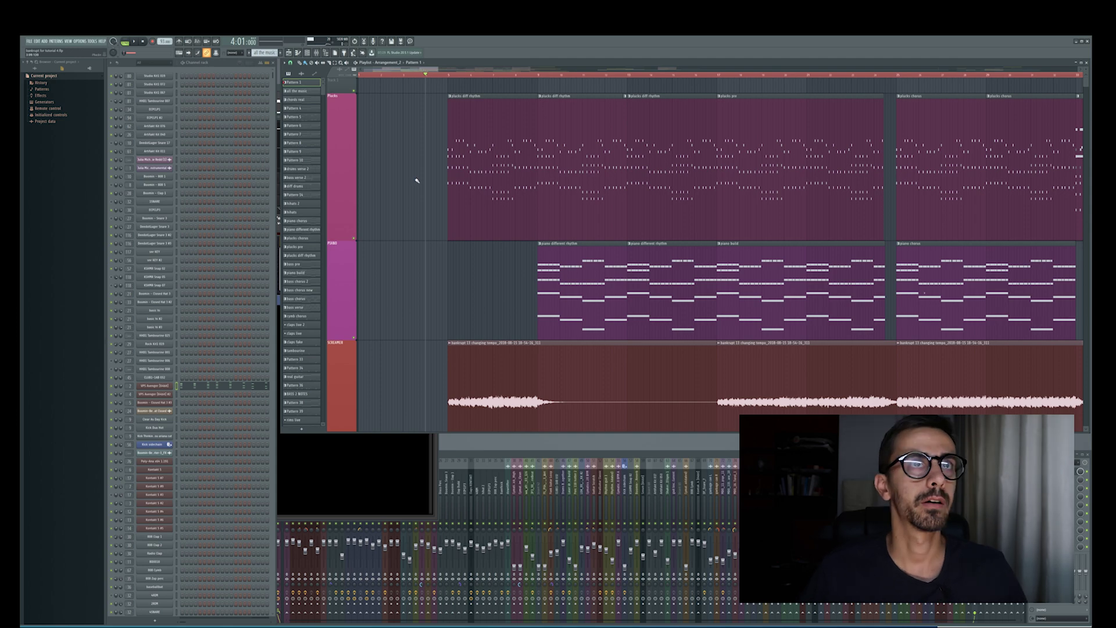
Select the plucks diff rhythm pattern and play its VPS Avenger notes in the piano roll.
left_click(472, 166)
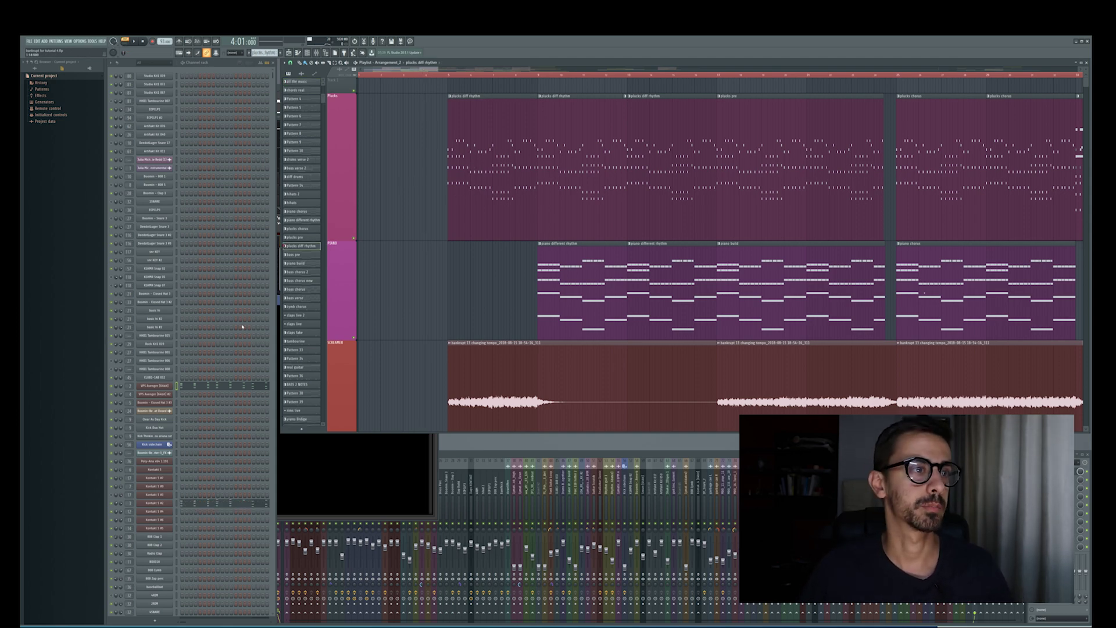
scroll(255, 307, "down", 4)
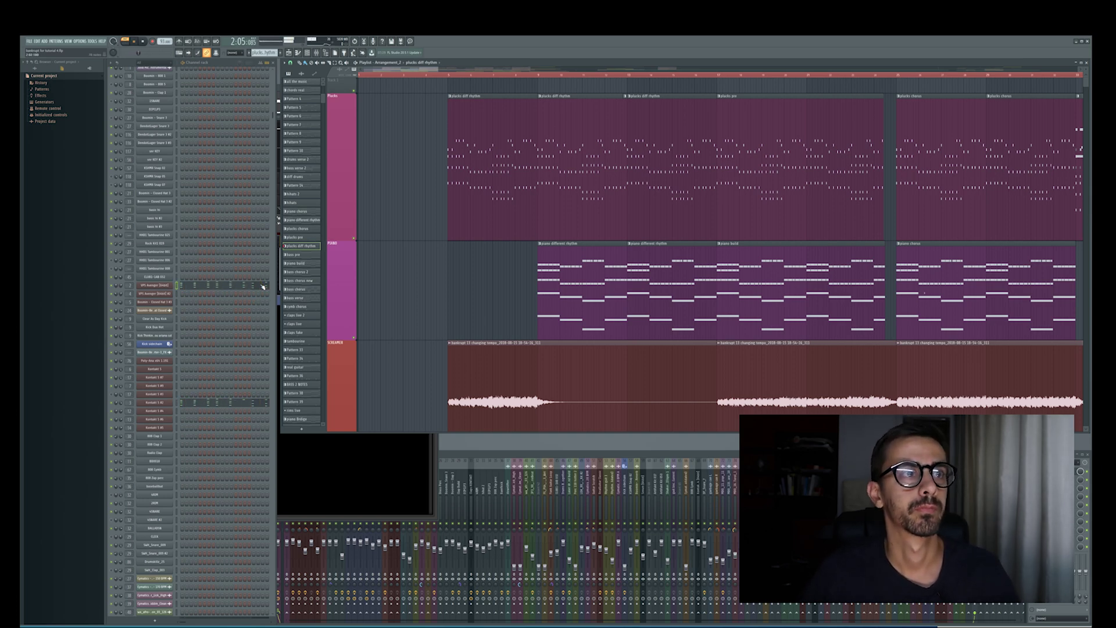
left_click(261, 286)
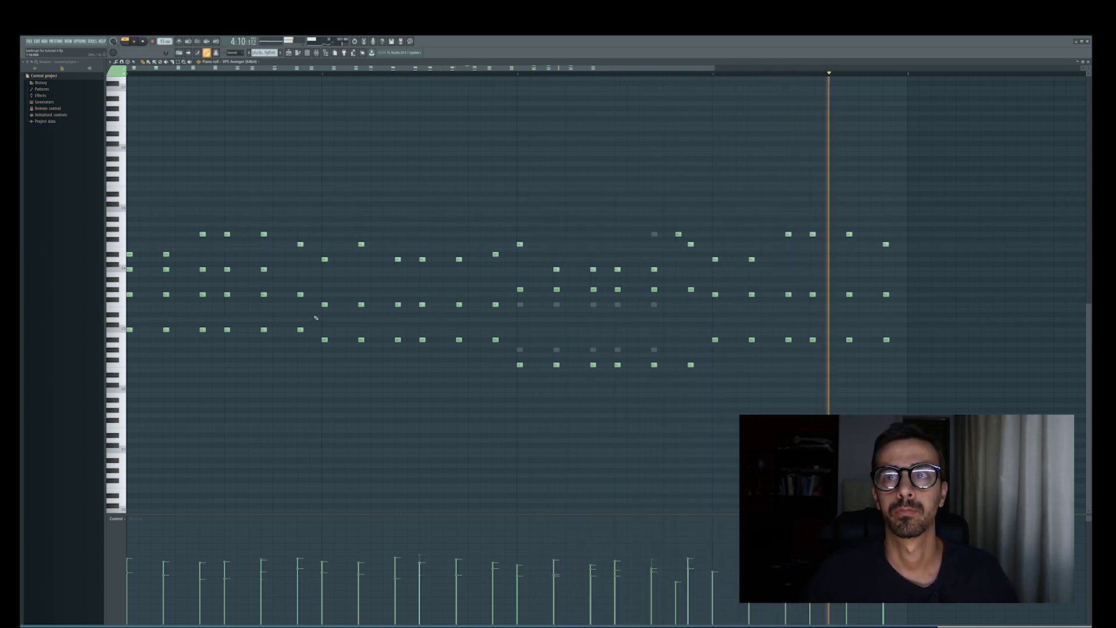
key("space")
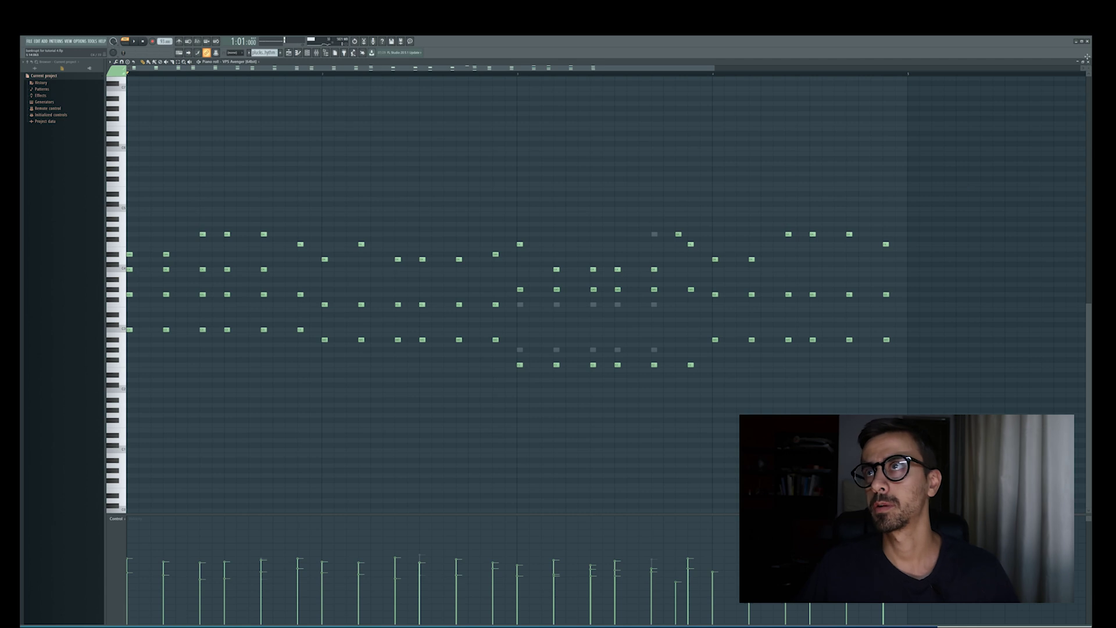
Leave the plucks piano roll, switch to Pattern 1 and open its VPS Avenger notes in the piano roll.
left_click(1089, 61)
key("F4")
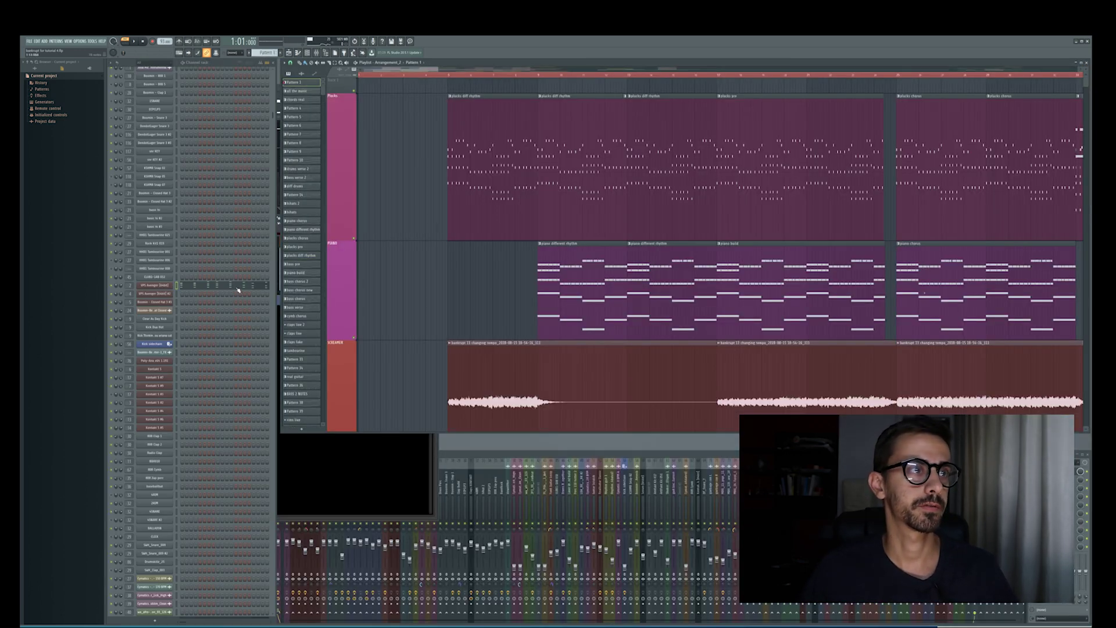
left_click(238, 288)
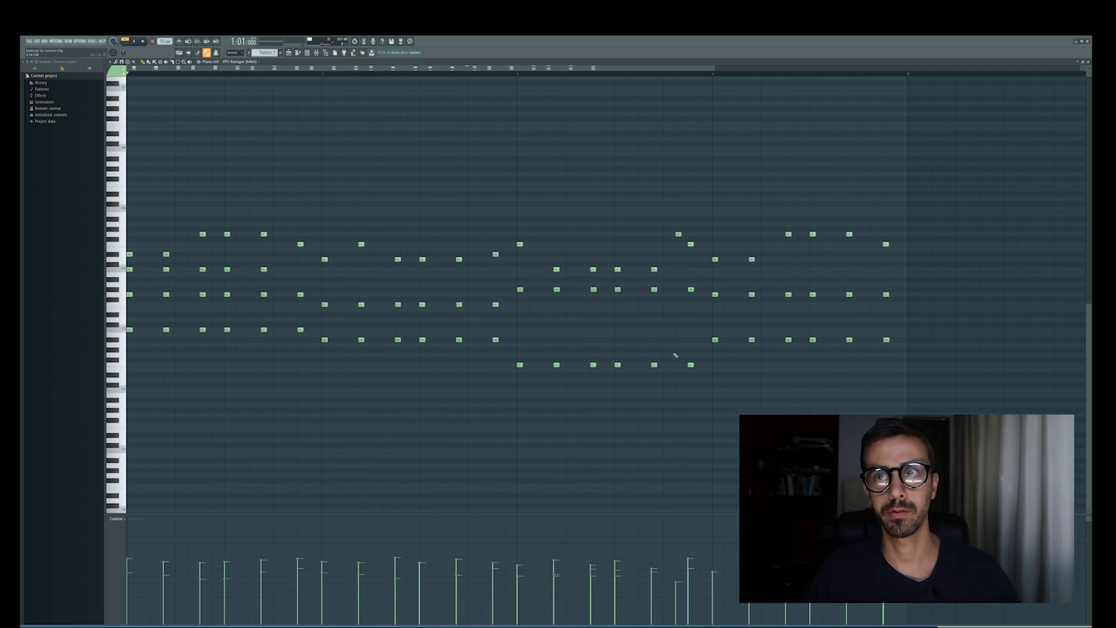
Choose the timebase (PPQ) resolution in the project's time settings and close the settings window.
left_click(92, 41)
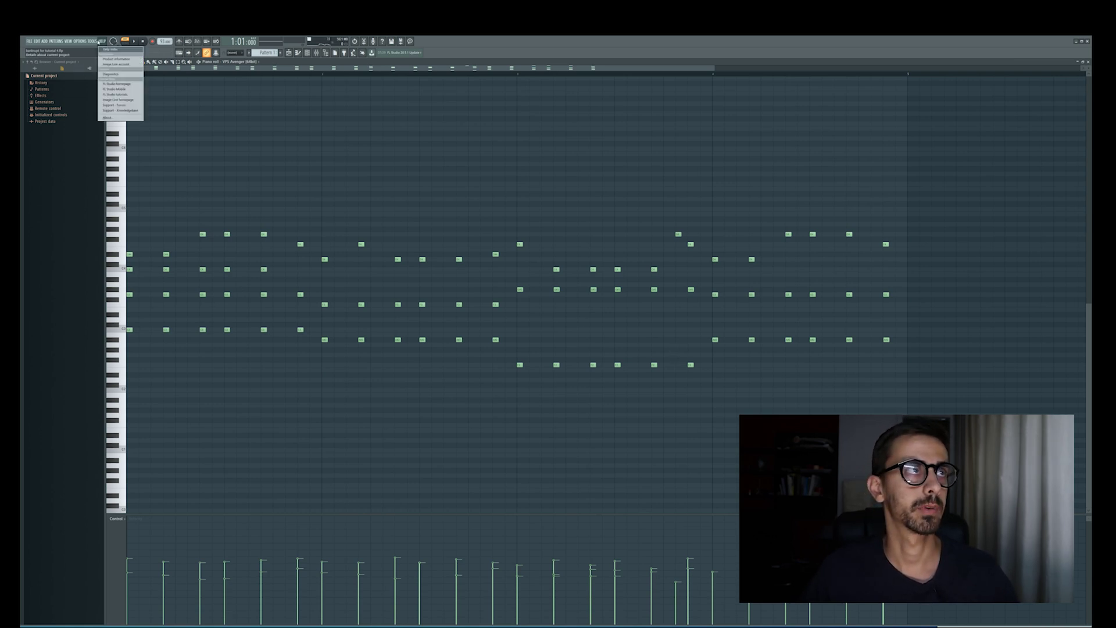
mouse_move(86, 41)
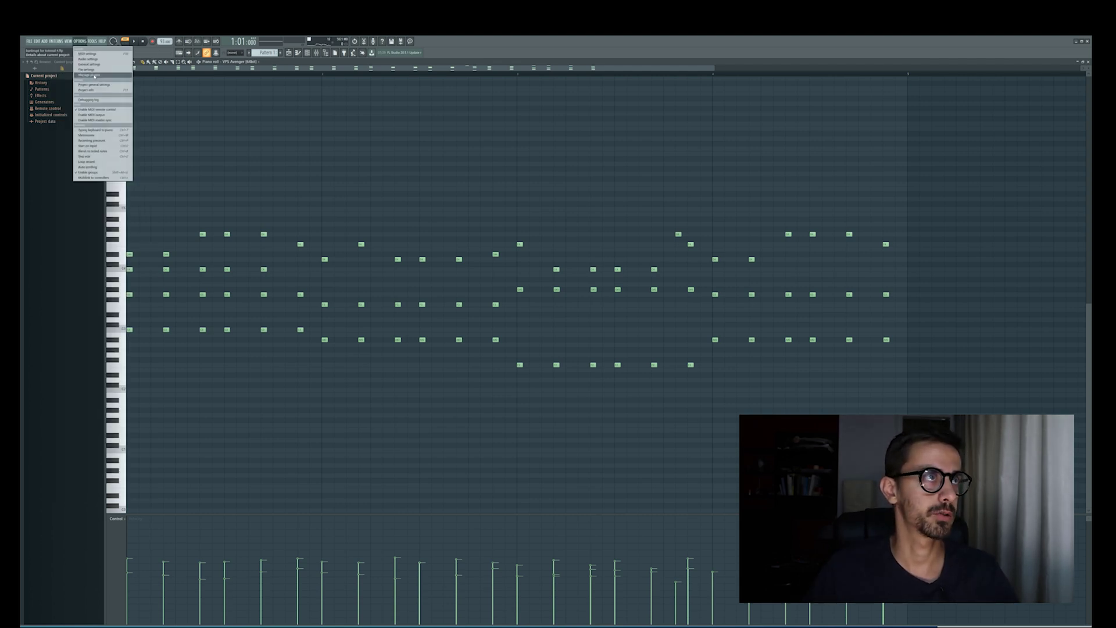
left_click(94, 64)
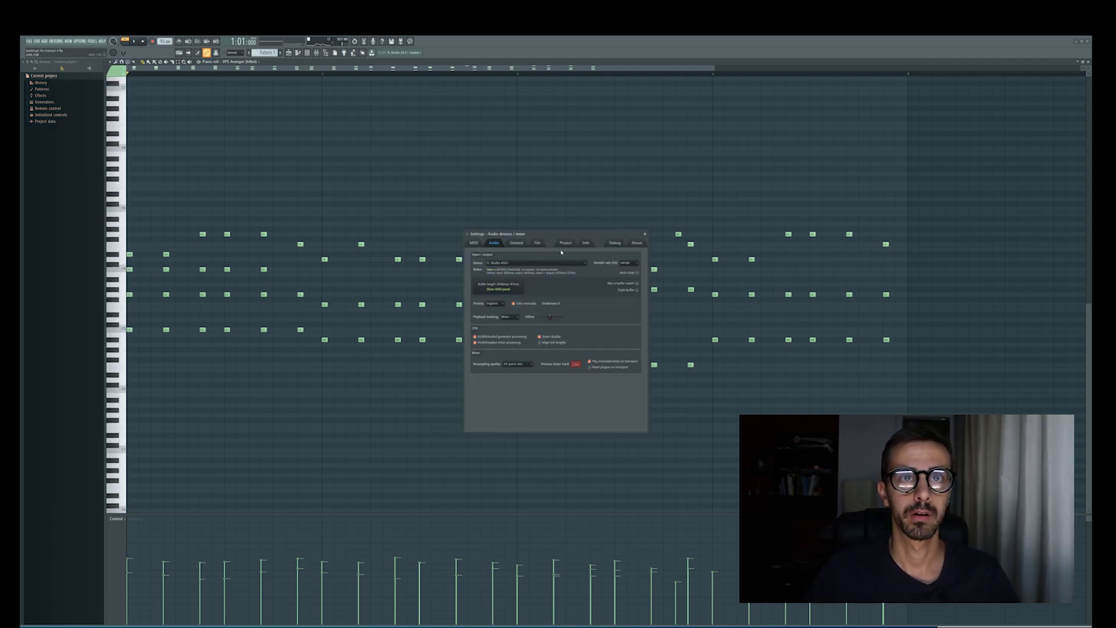
left_click_drag(567, 234, 468, 222)
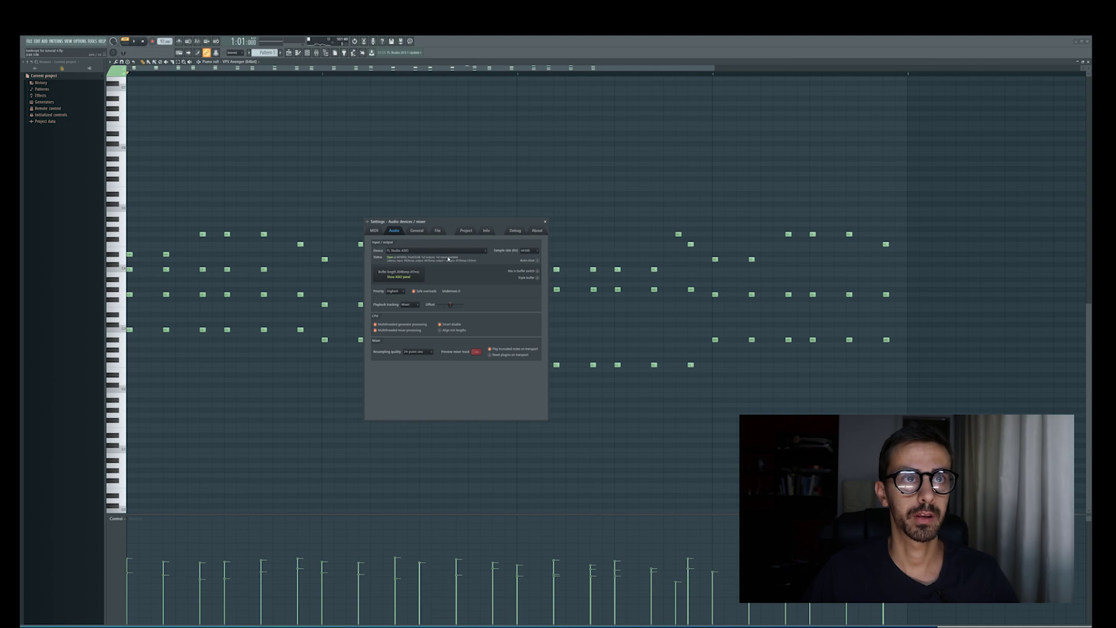
left_click(466, 231)
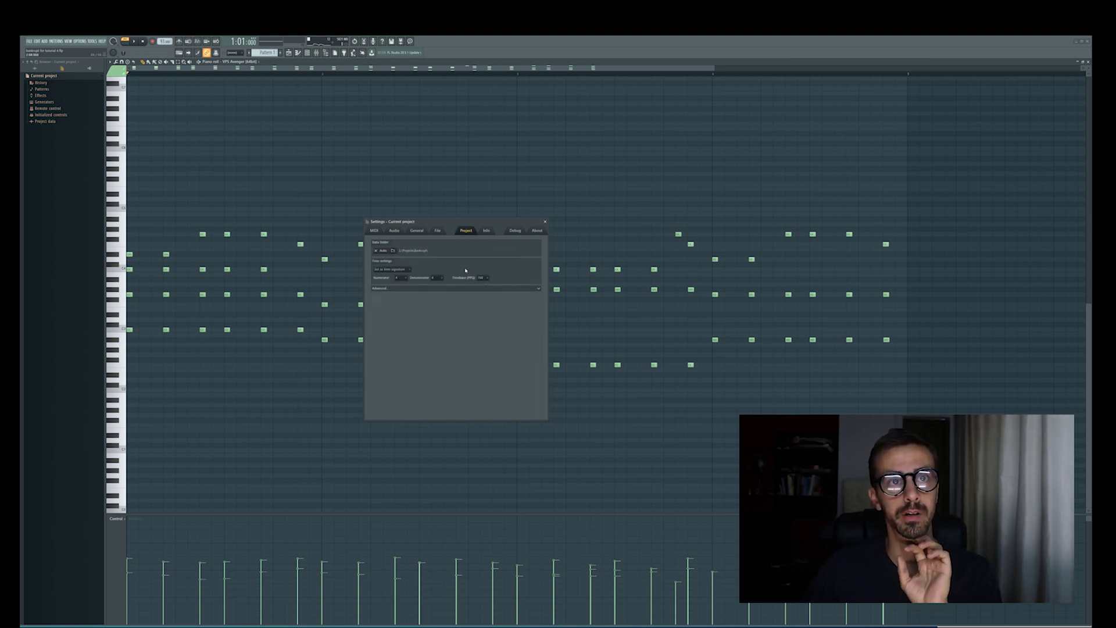
left_click(483, 279)
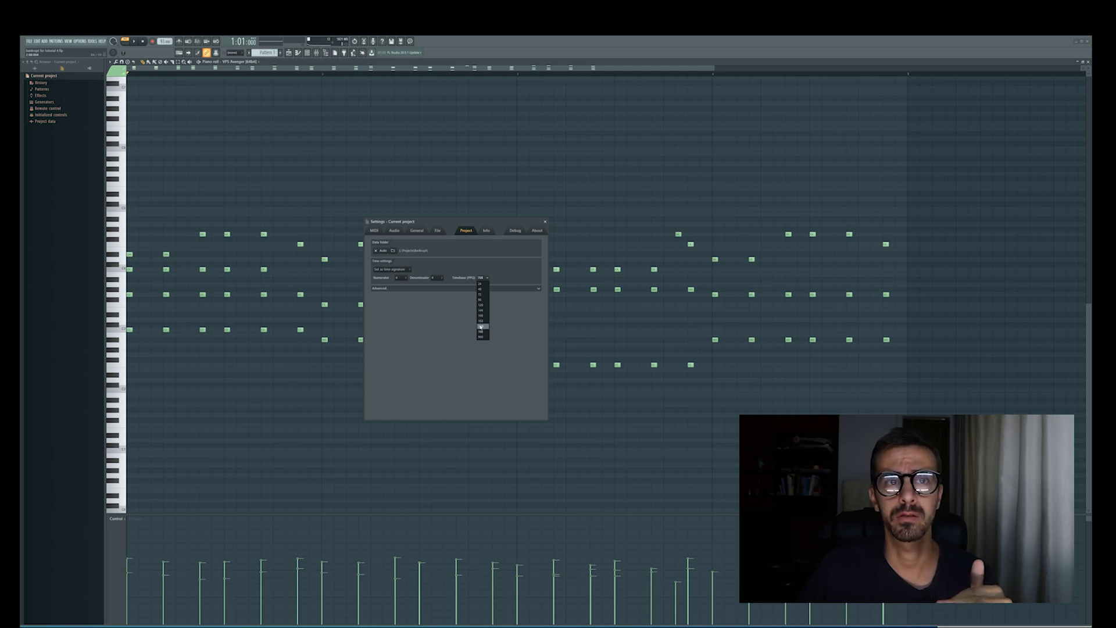
left_click(488, 328)
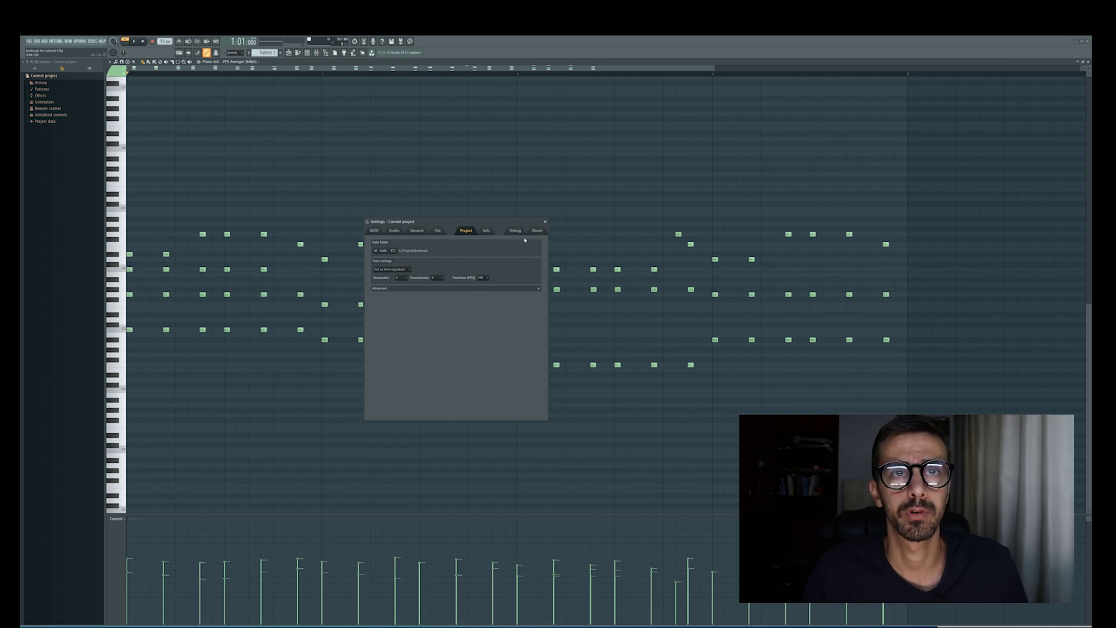
left_click(546, 222)
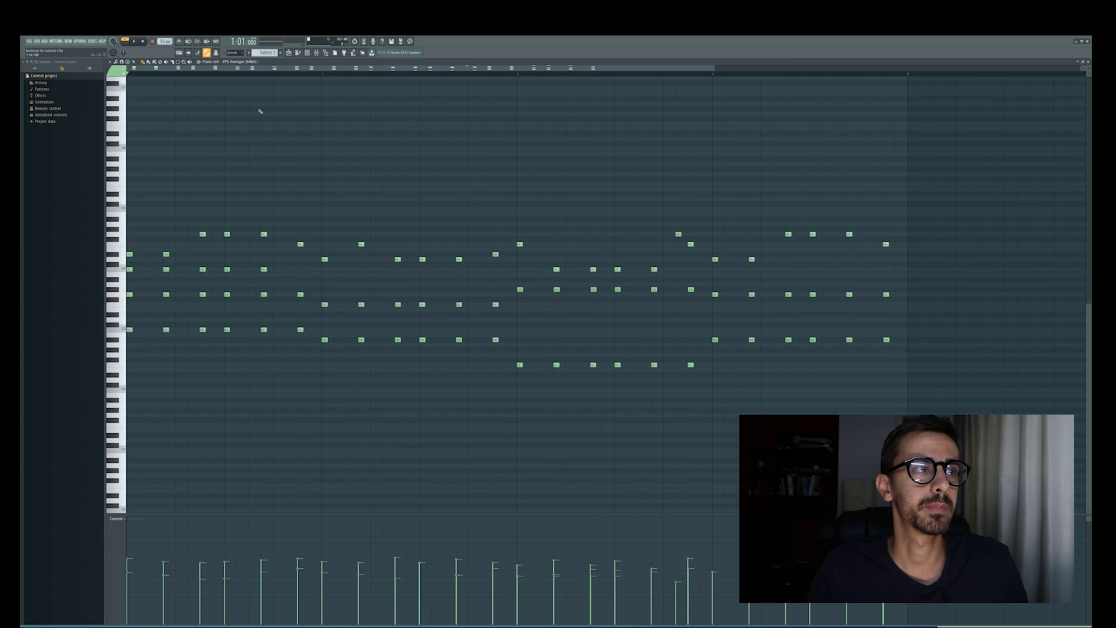
Offset the upper notes of the first and second chords slightly so each chord's notes start at staggered times.
scroll(179, 381, "down", 3)
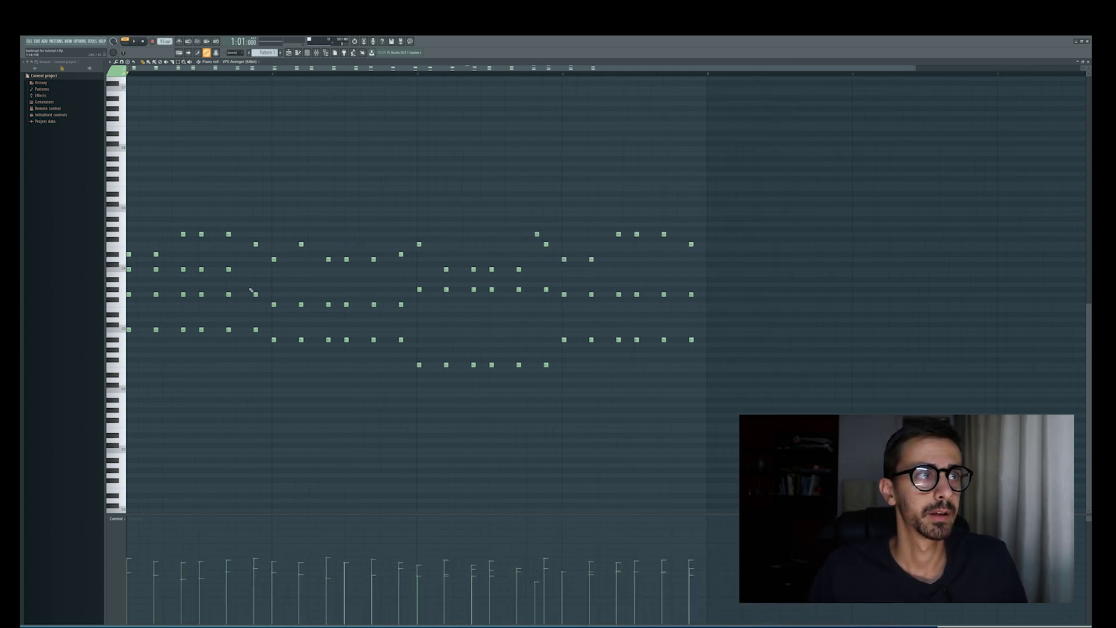
scroll(137, 269, "up", 3)
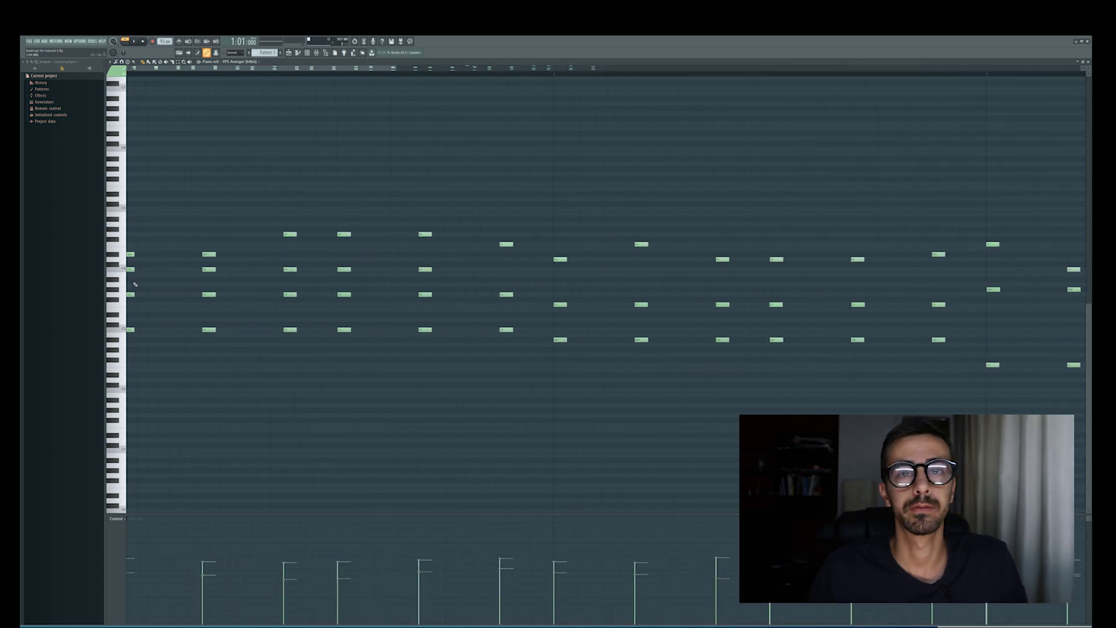
scroll(147, 118, "up", 2)
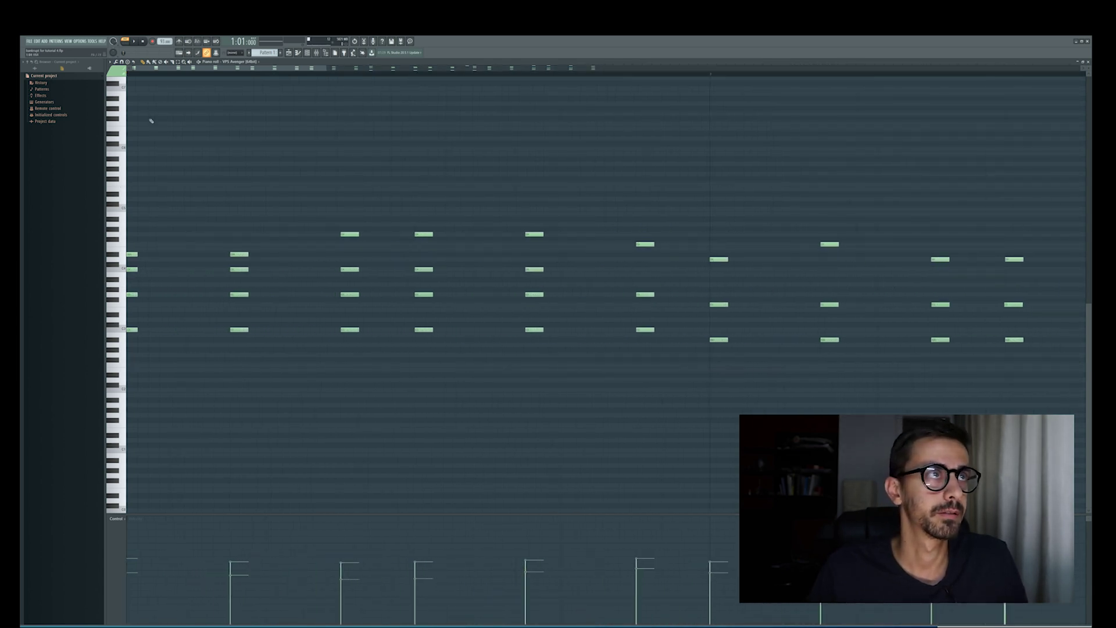
scroll(181, 174, "up", 5)
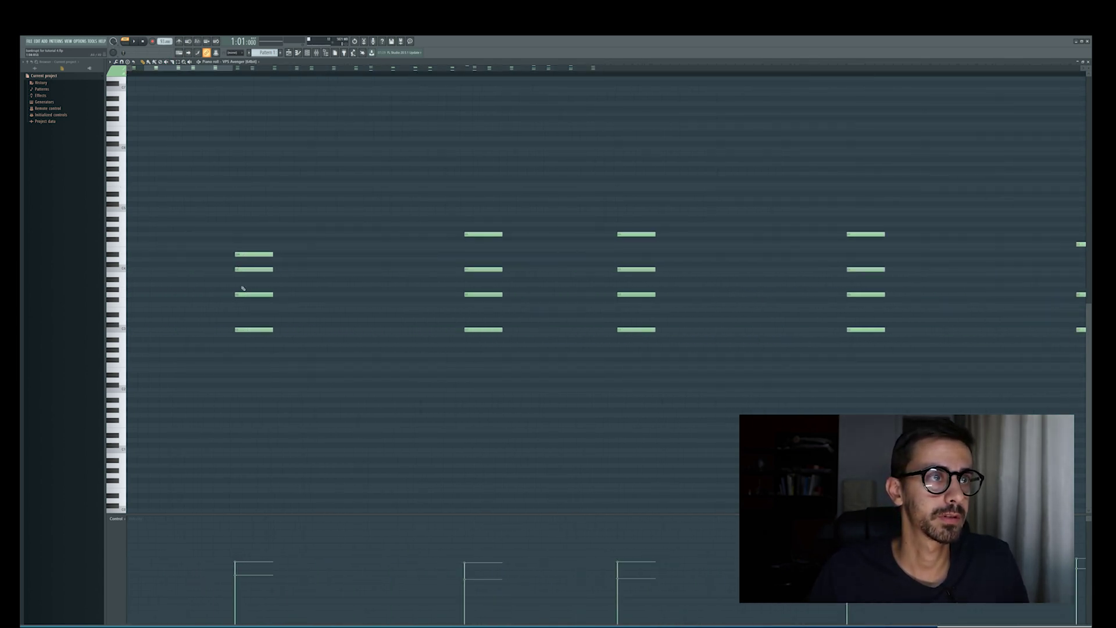
scroll(248, 287, "up", 3)
scroll(311, 309, "down", 5)
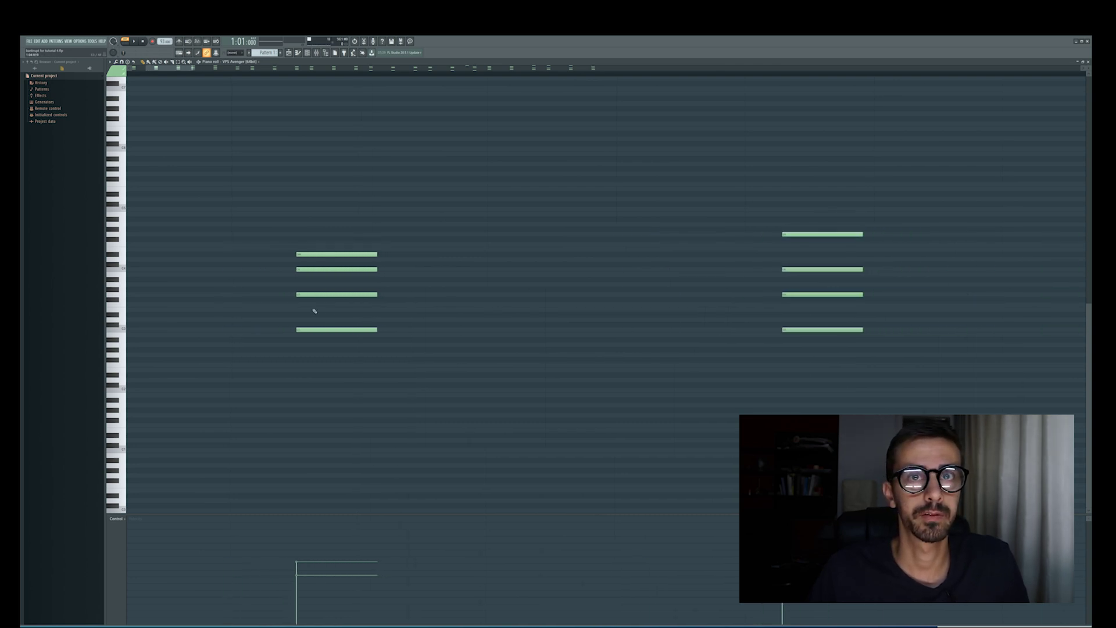
scroll(680, 304, "up", 2)
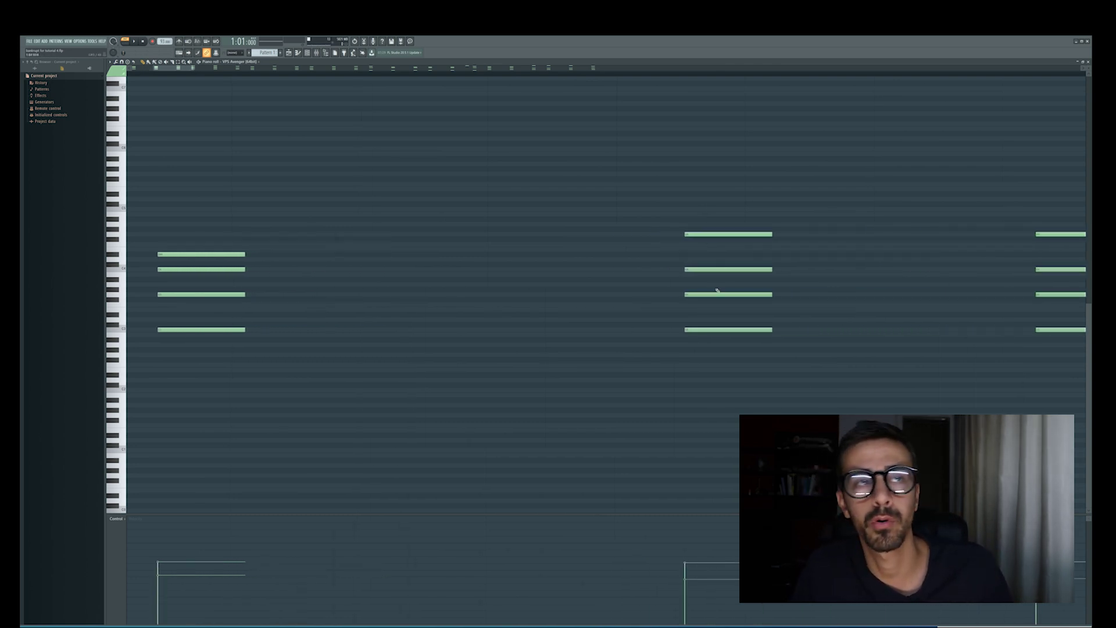
scroll(379, 322, "down", 3)
scroll(198, 287, "up", 2)
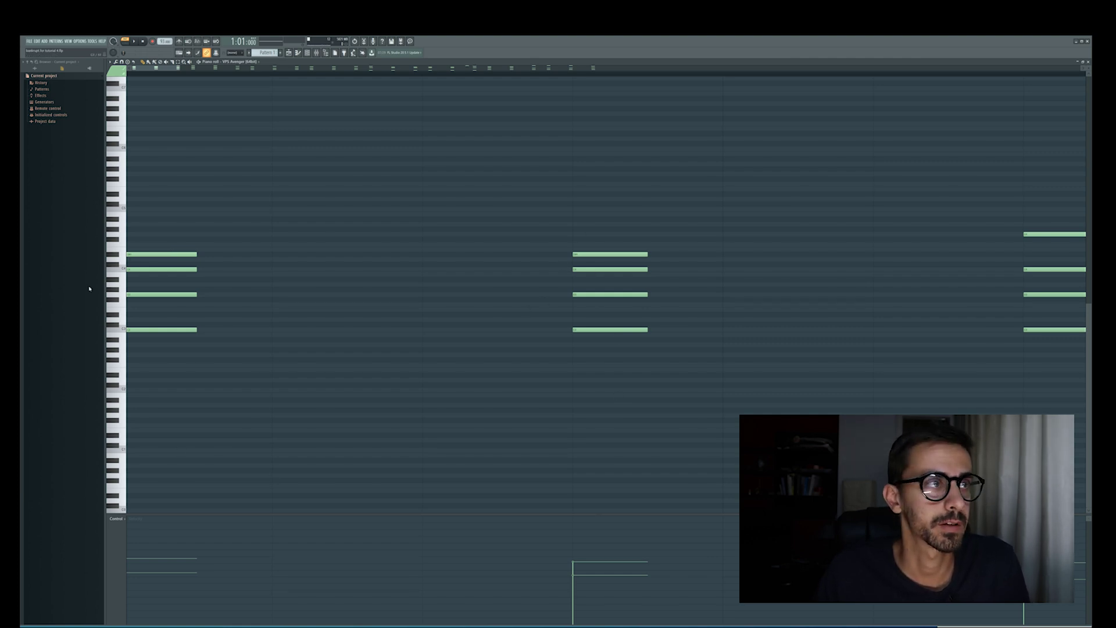
scroll(130, 238, "up", 1)
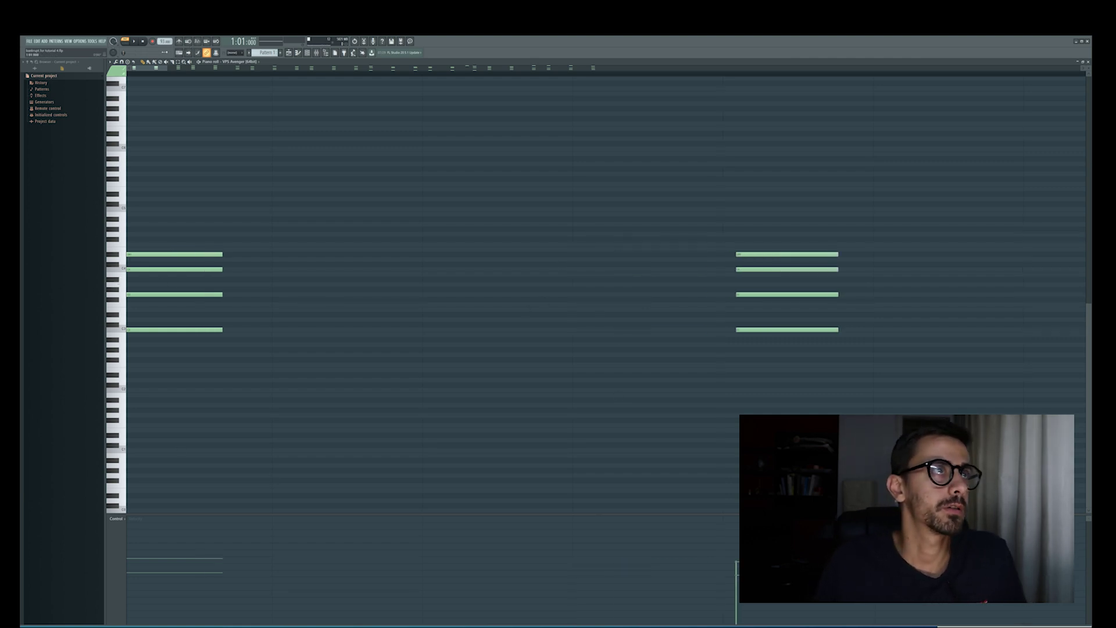
left_click(136, 295)
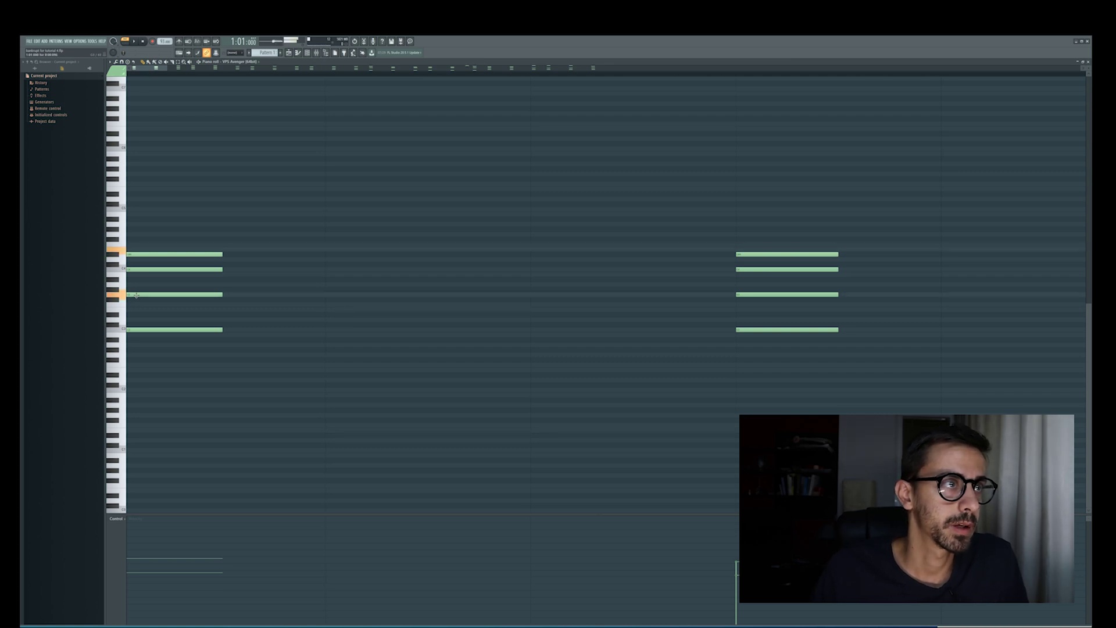
left_click_drag(152, 75, 146, 74)
left_click(142, 294)
left_click_drag(142, 294, 134, 254)
left_click(134, 269)
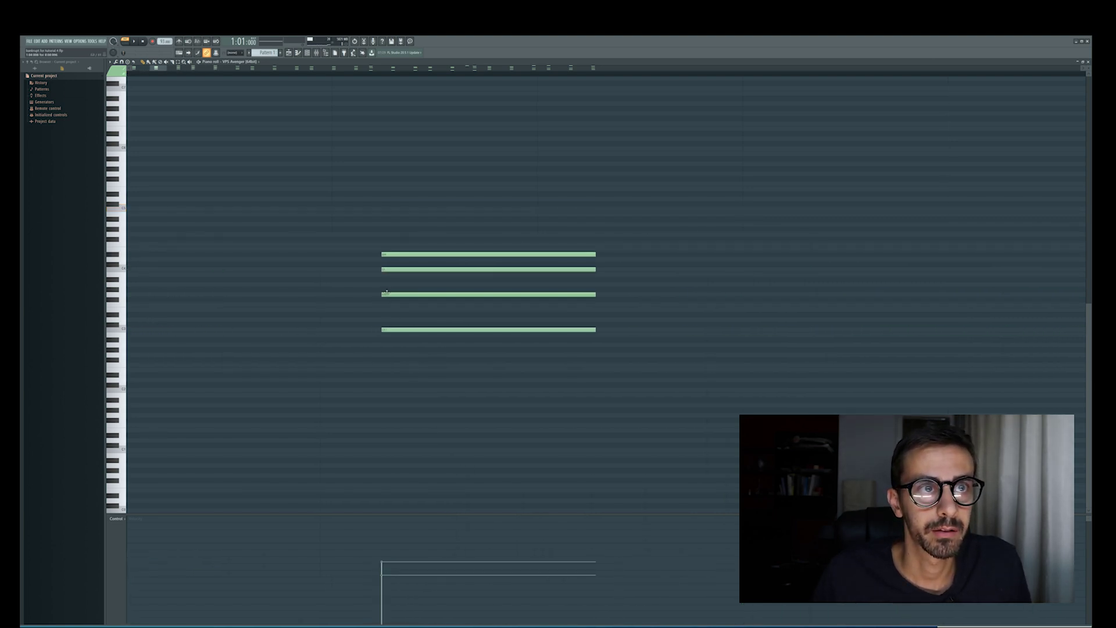
left_click_drag(387, 293, 388, 329)
left_click_drag(384, 270, 394, 256)
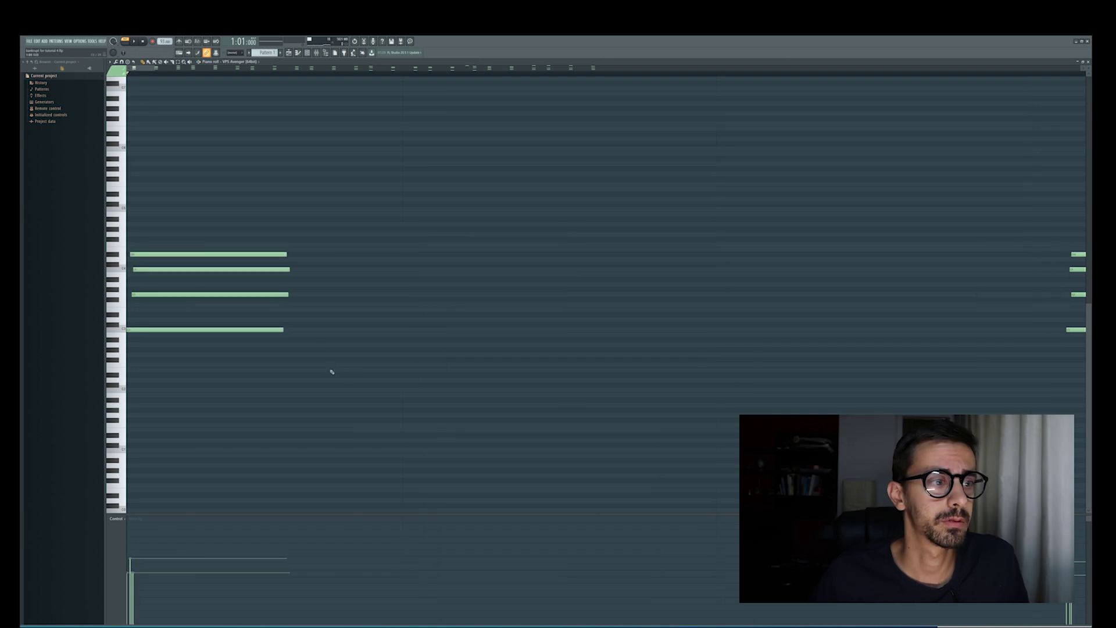
Vary the velocities of individual notes within the first and second chords.
left_click_drag(133, 569, 134, 565)
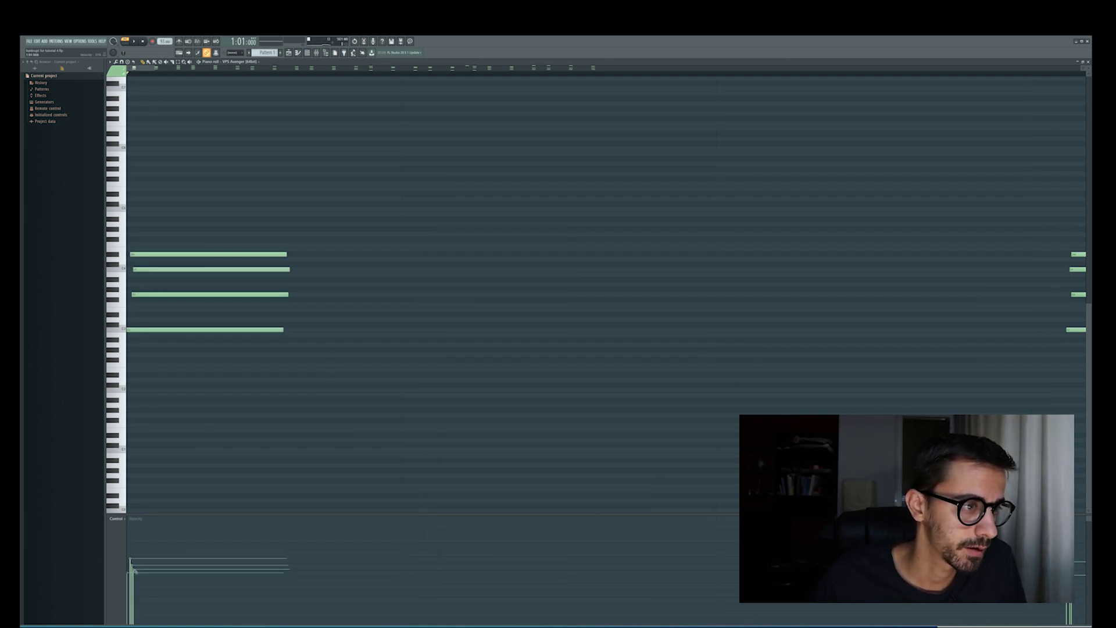
scroll(250, 576, "down", 2, "ctrl")
scroll(254, 578, "down", 1)
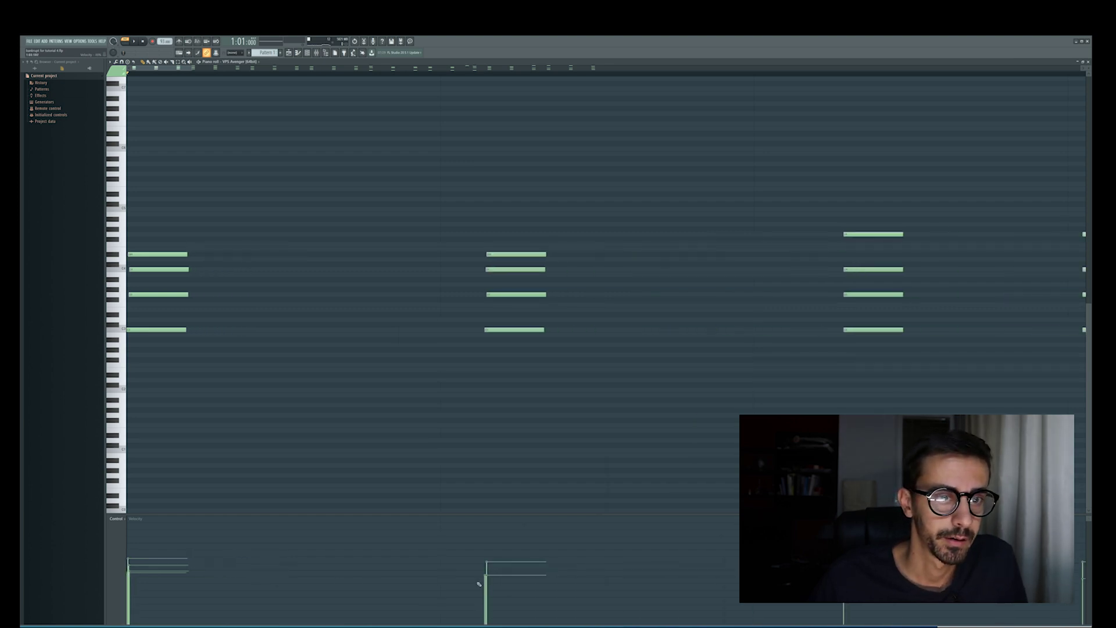
scroll(610, 587, "up", 3)
left_click_drag(424, 569, 418, 565)
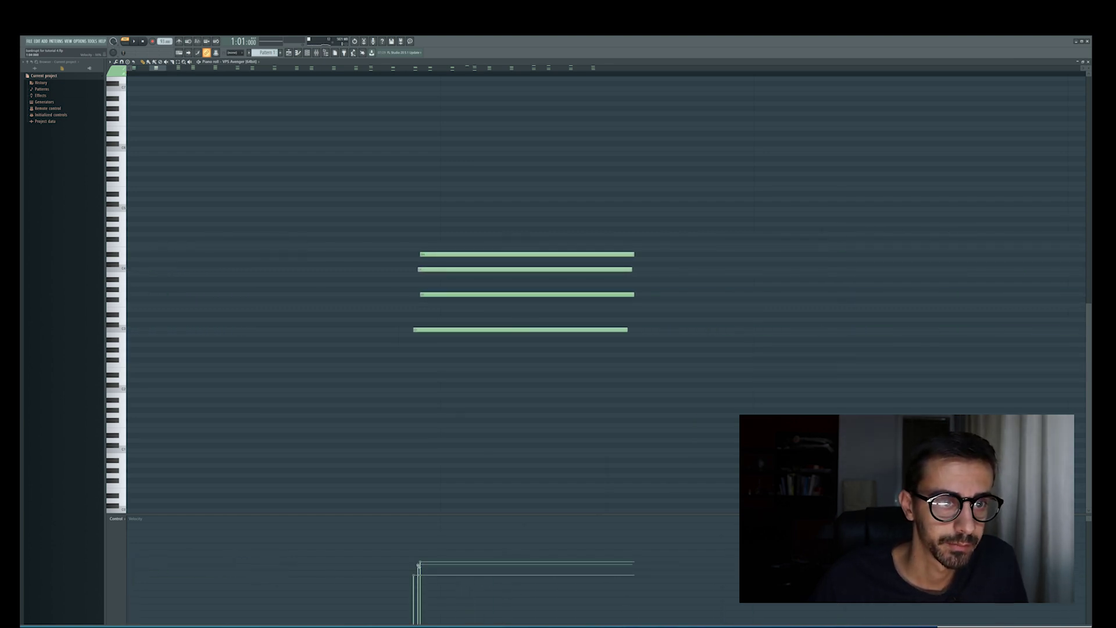
Stagger the start times of the third chord's notes by moving its upper notes slightly later.
scroll(438, 483, "down", 4)
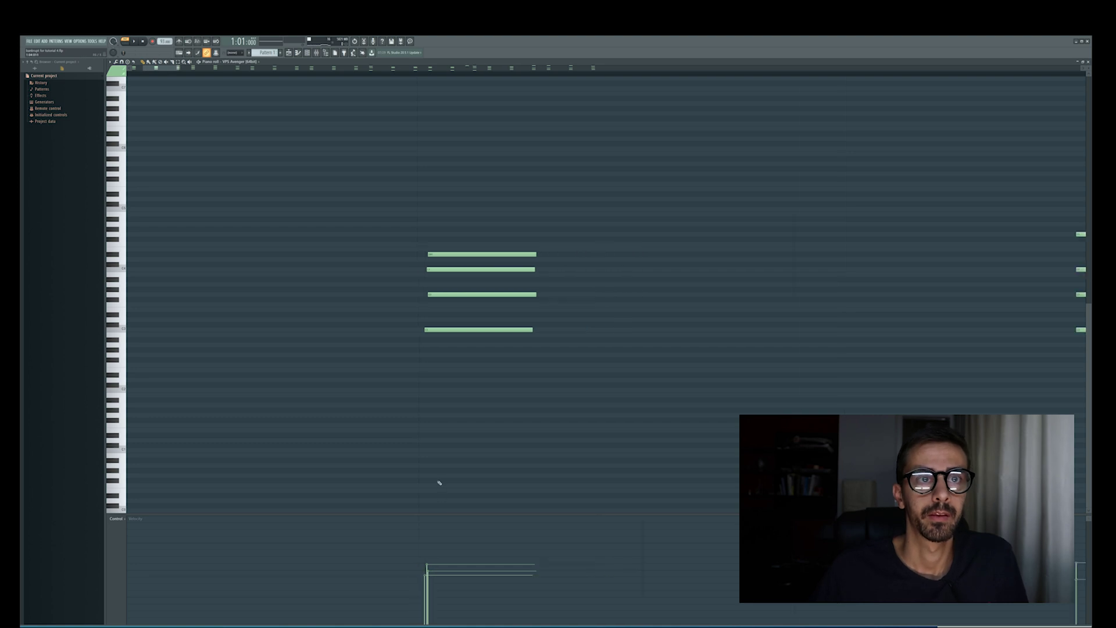
scroll(521, 428, "up", 4)
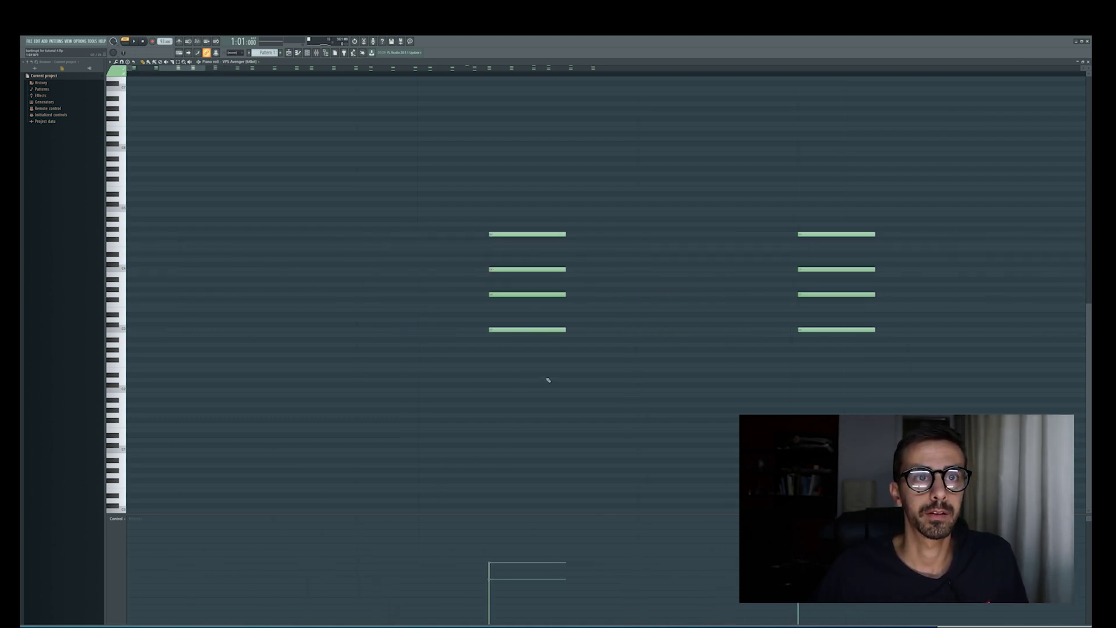
left_click_drag(464, 294, 467, 268)
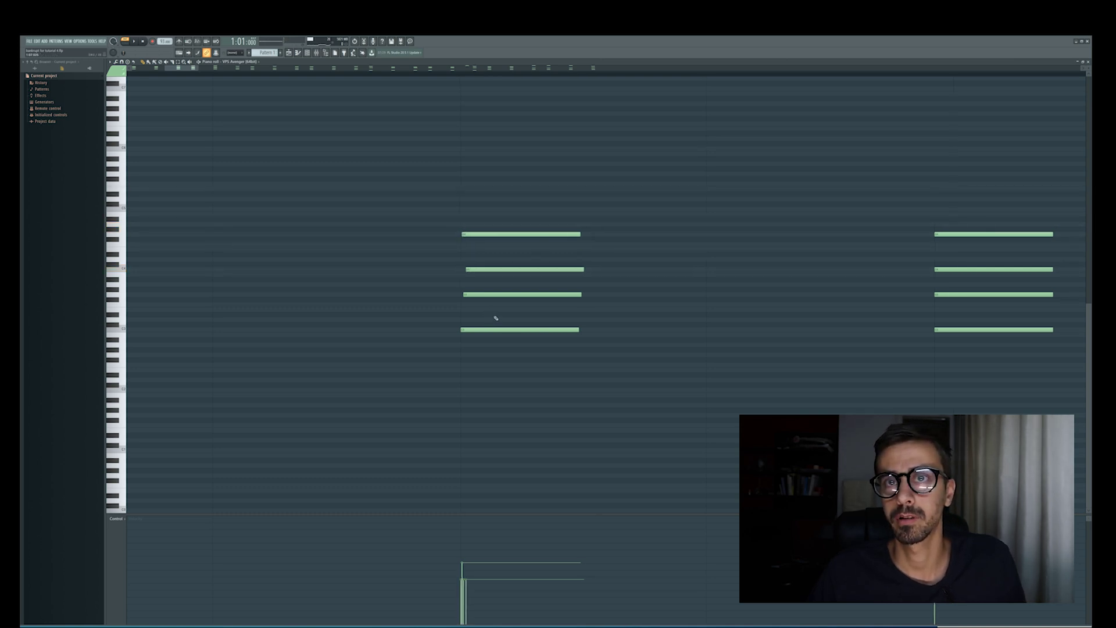
Nudge the three upper notes of the fourth chord slightly later than its lowest note.
scroll(495, 315, "down", 4)
scroll(737, 294, "up", 2)
scroll(409, 335, "up", 3)
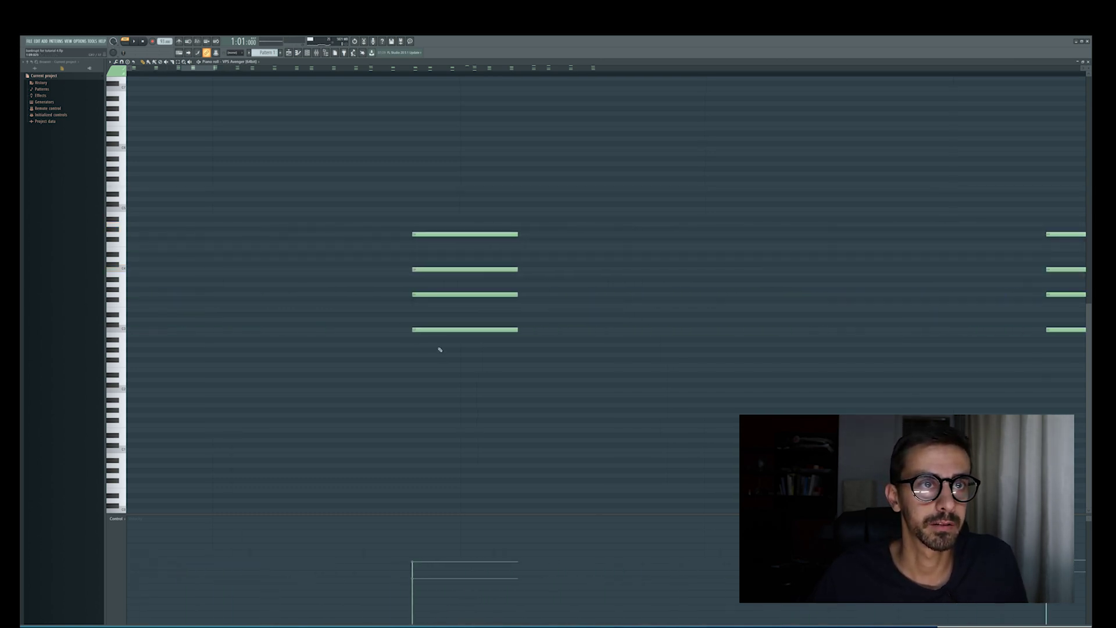
scroll(416, 302, "up", 3)
left_click_drag(416, 289, 420, 288)
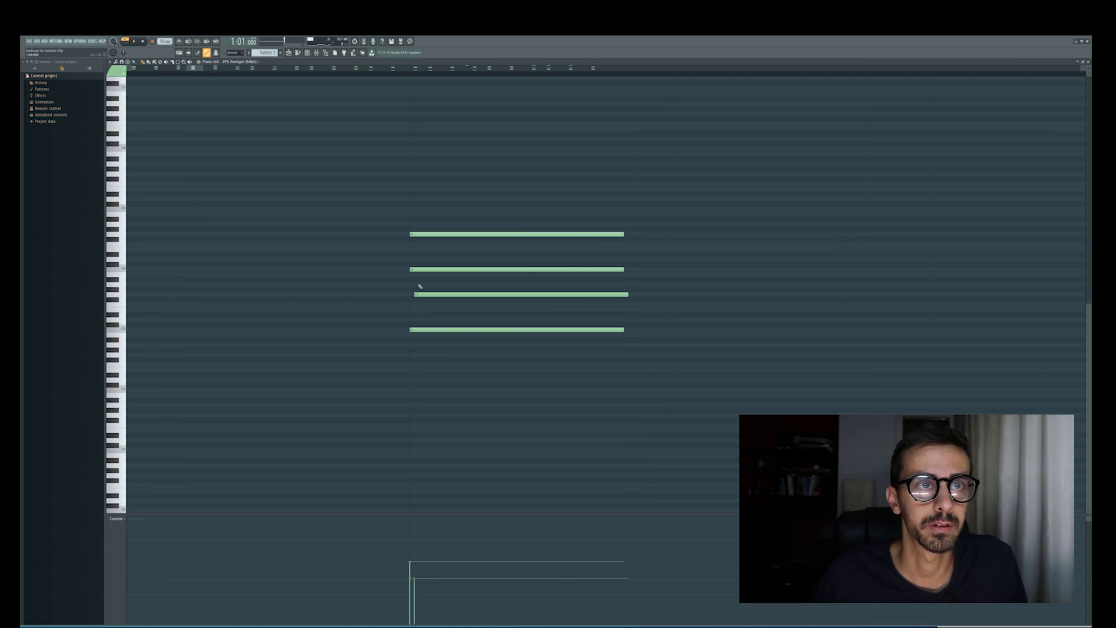
left_click(417, 269)
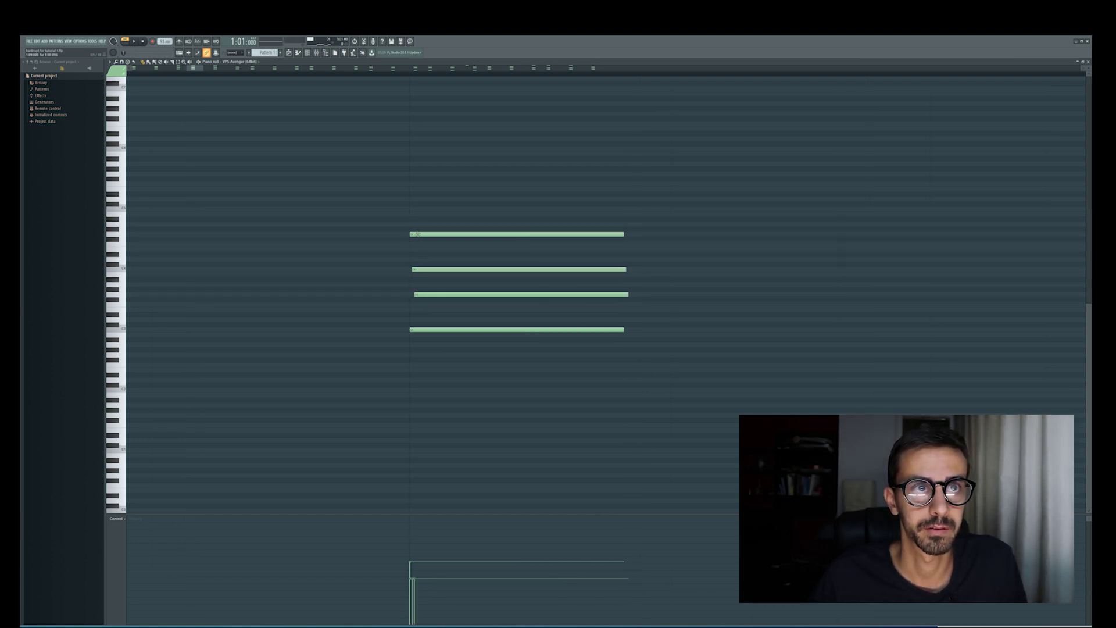
left_click_drag(414, 235, 415, 234)
scroll(418, 292, "down", 1)
scroll(418, 292, "down", 1)
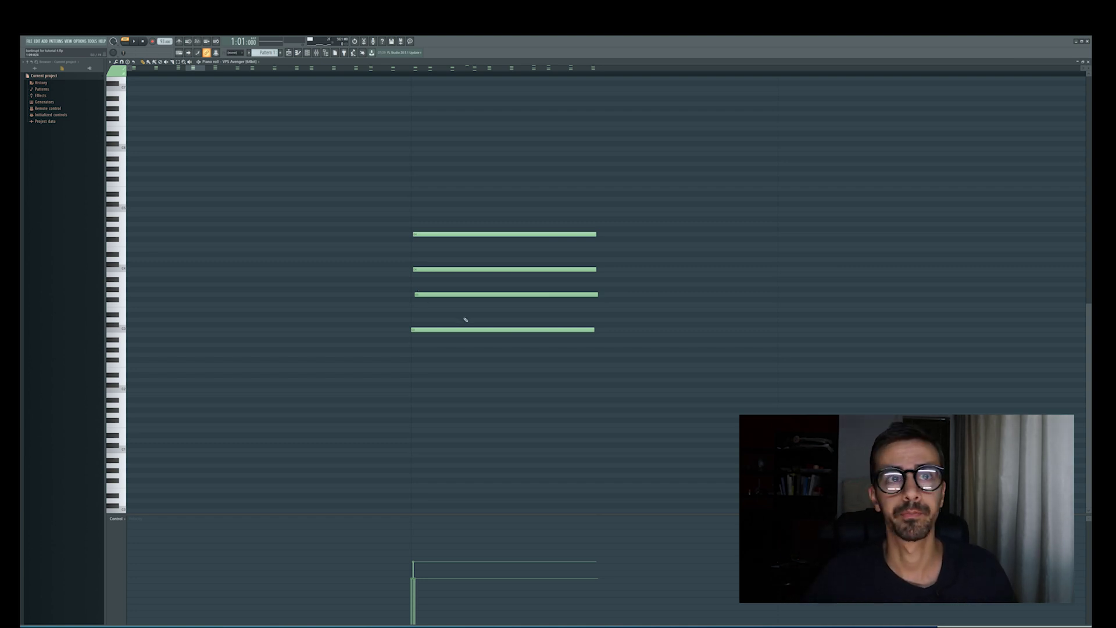
Nudge the two middle notes of the fifth chord slightly later than its lowest note.
scroll(466, 319, "down", 8)
scroll(333, 260, "down", 10)
scroll(738, 396, "up", 8)
scroll(738, 396, "up", 2)
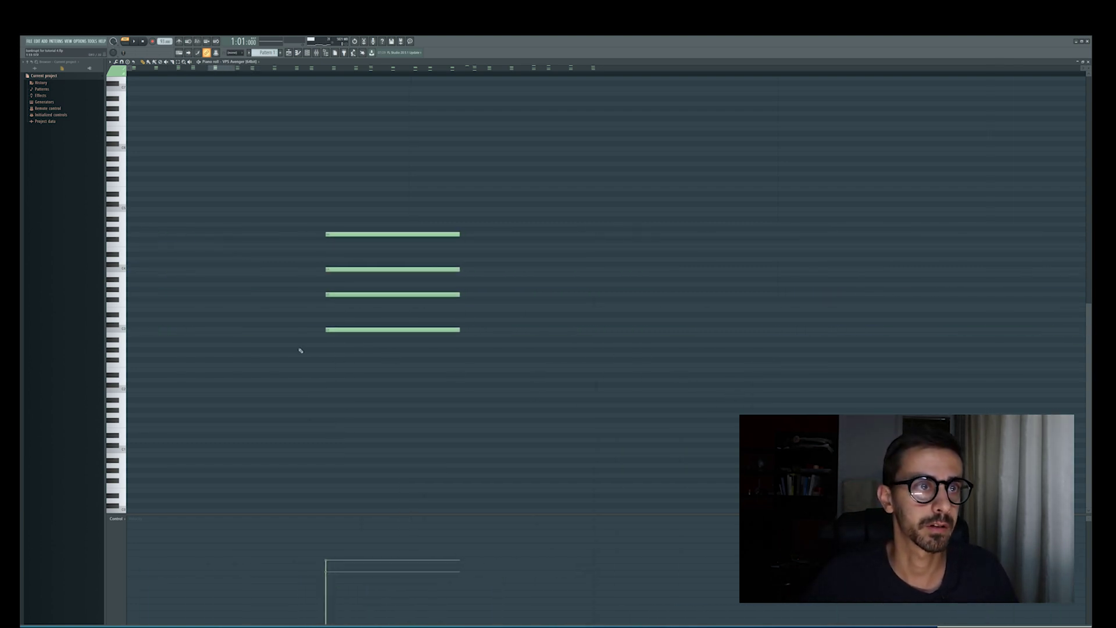
scroll(304, 349, "up", 2)
left_click_drag(342, 295, 344, 295)
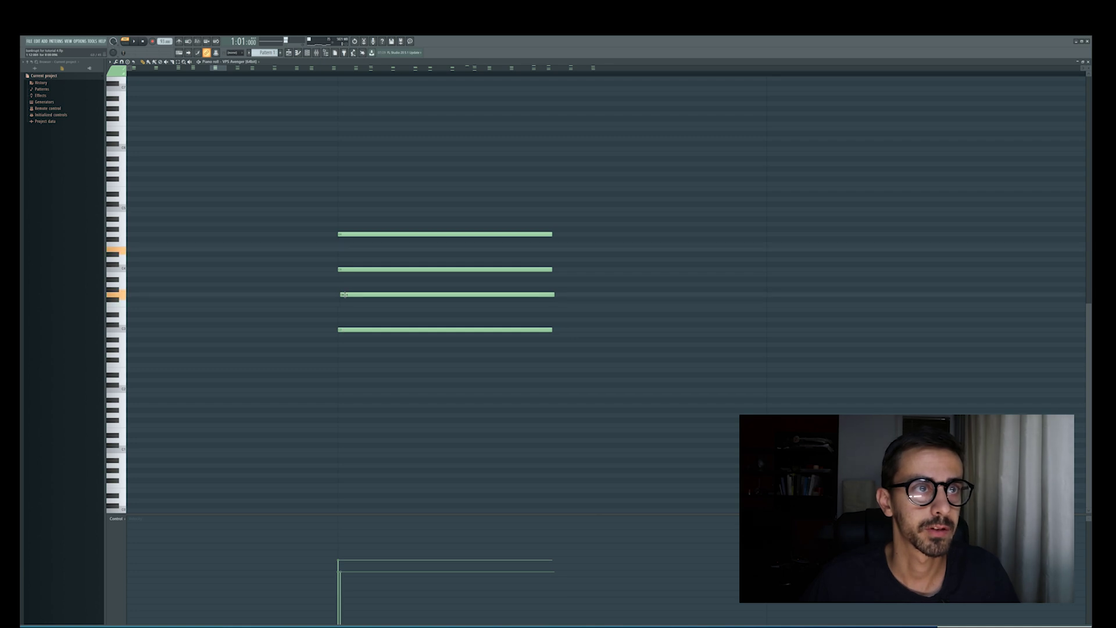
left_click(343, 270)
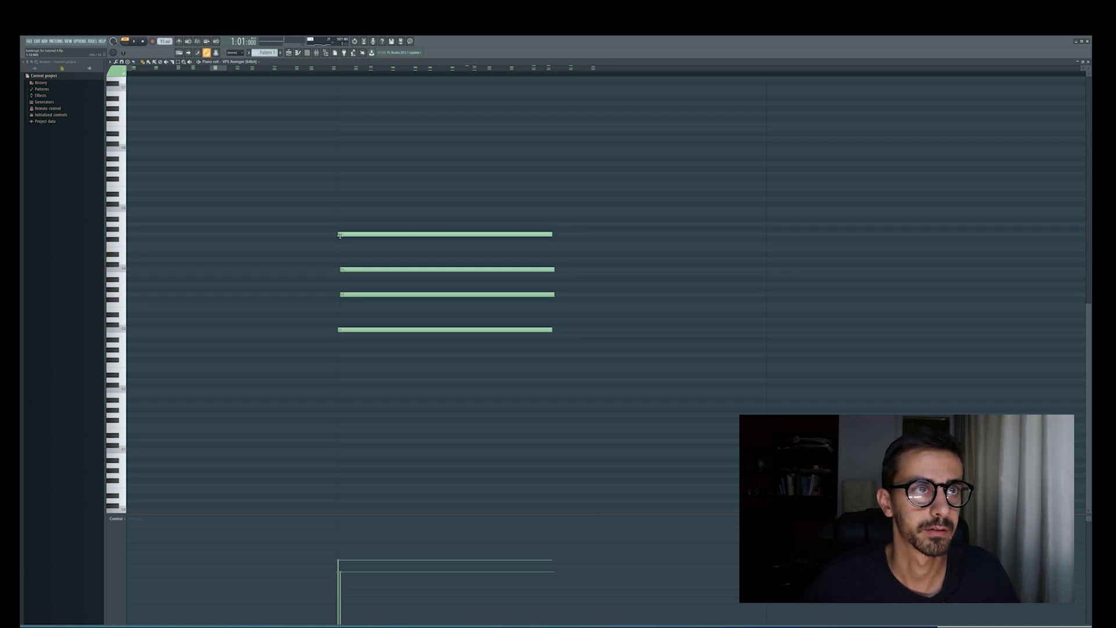
scroll(365, 292, "down", 5)
scroll(365, 292, "down", 4)
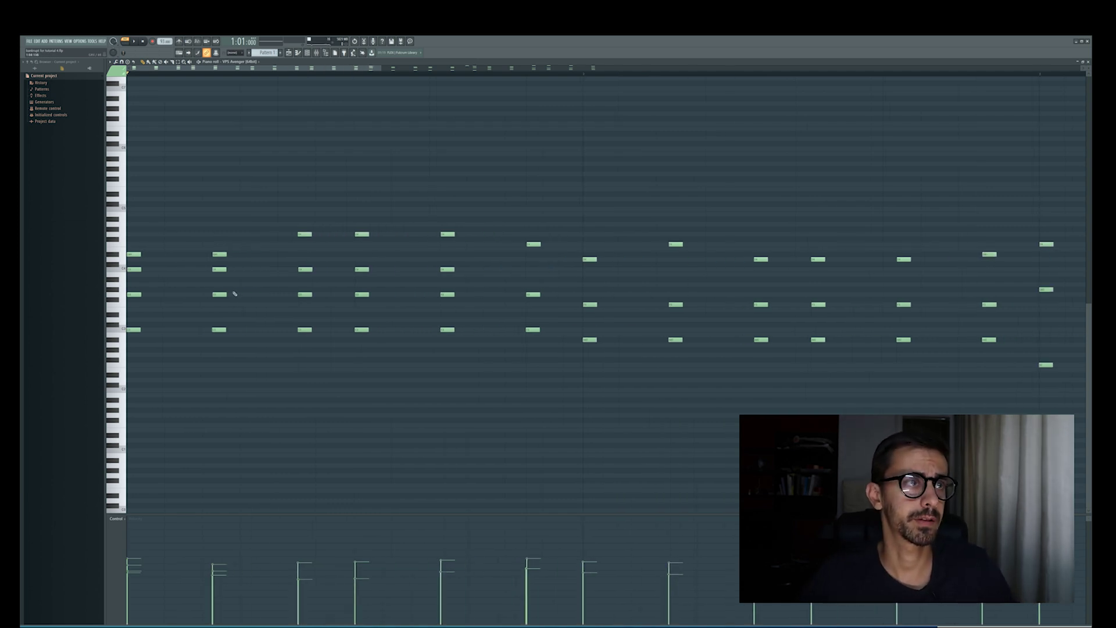
Quantize all notes in the pluck pattern, playing it before and after for comparison.
scroll(182, 157, "down", 8)
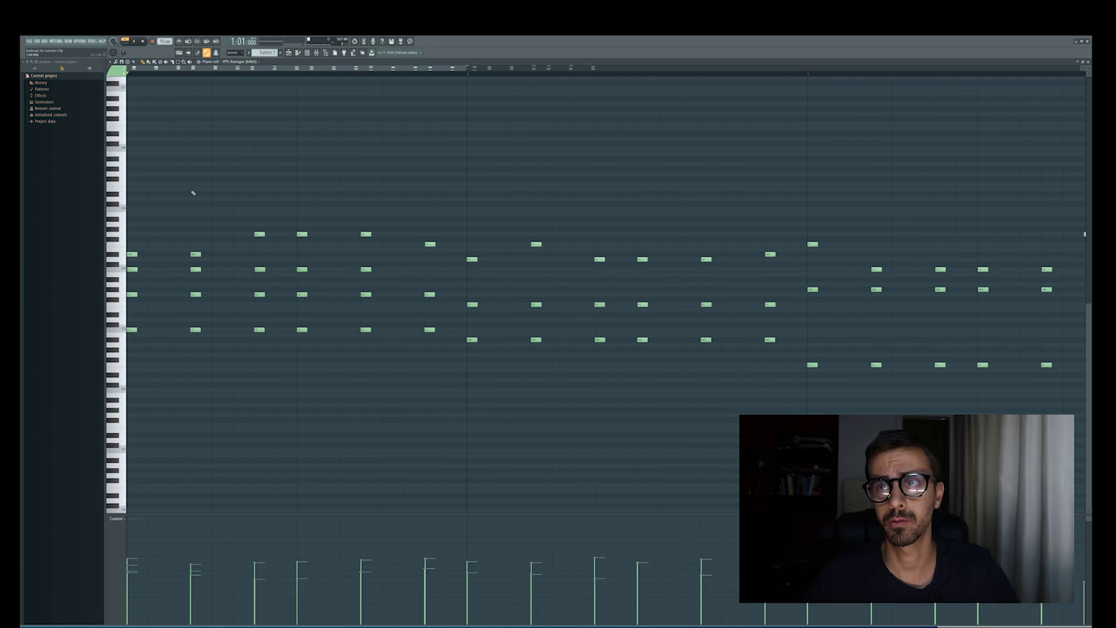
key("ctrl+a")
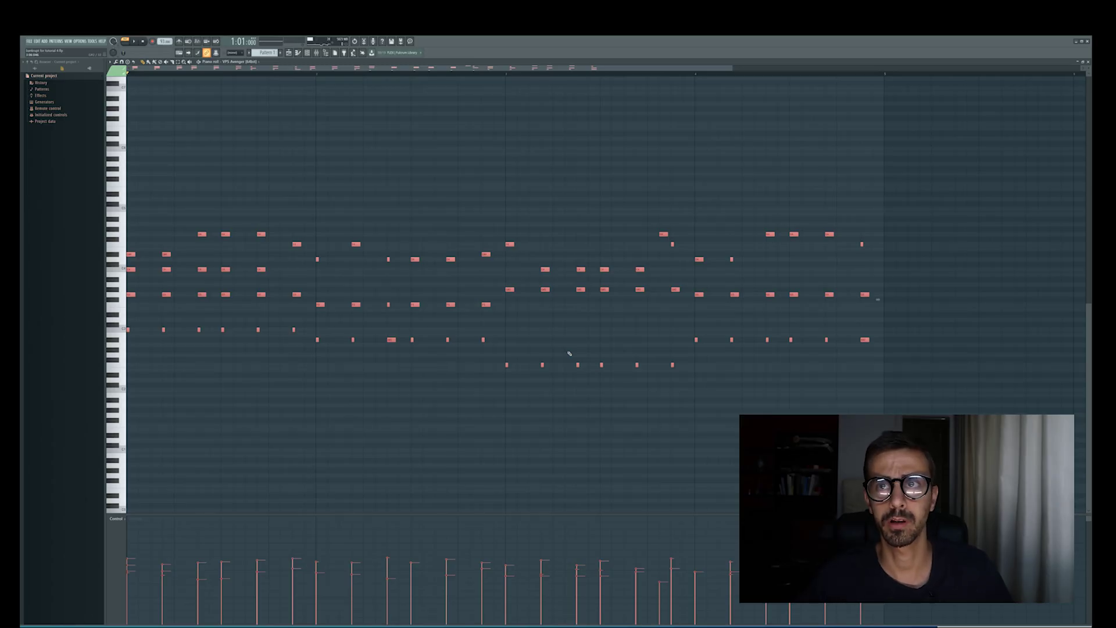
key("space")
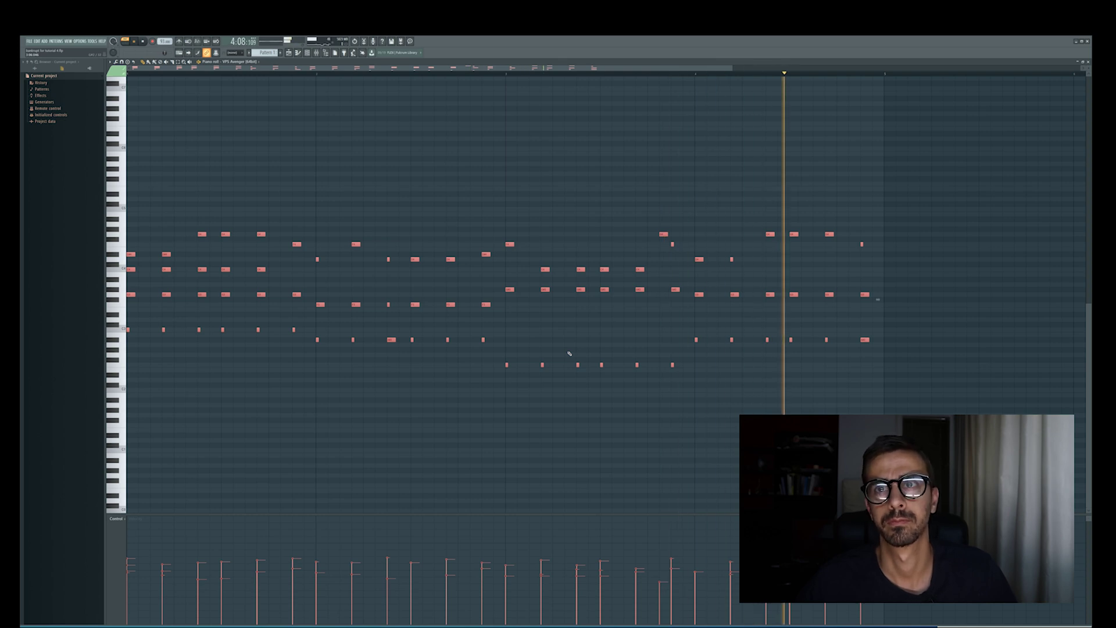
key("space")
key("ctrl+q")
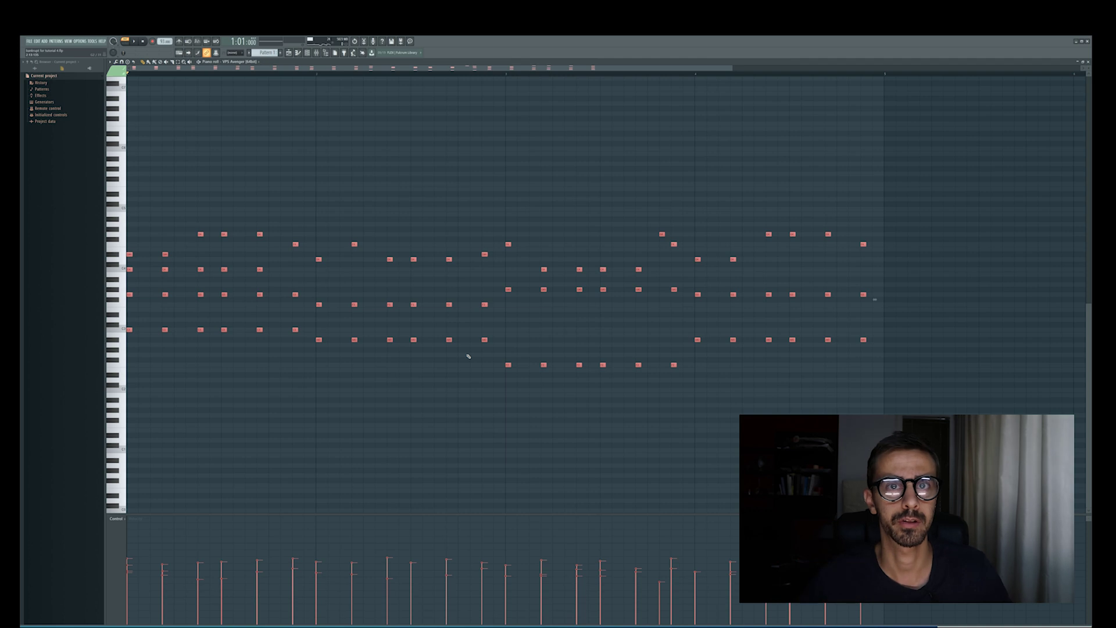
key("space")
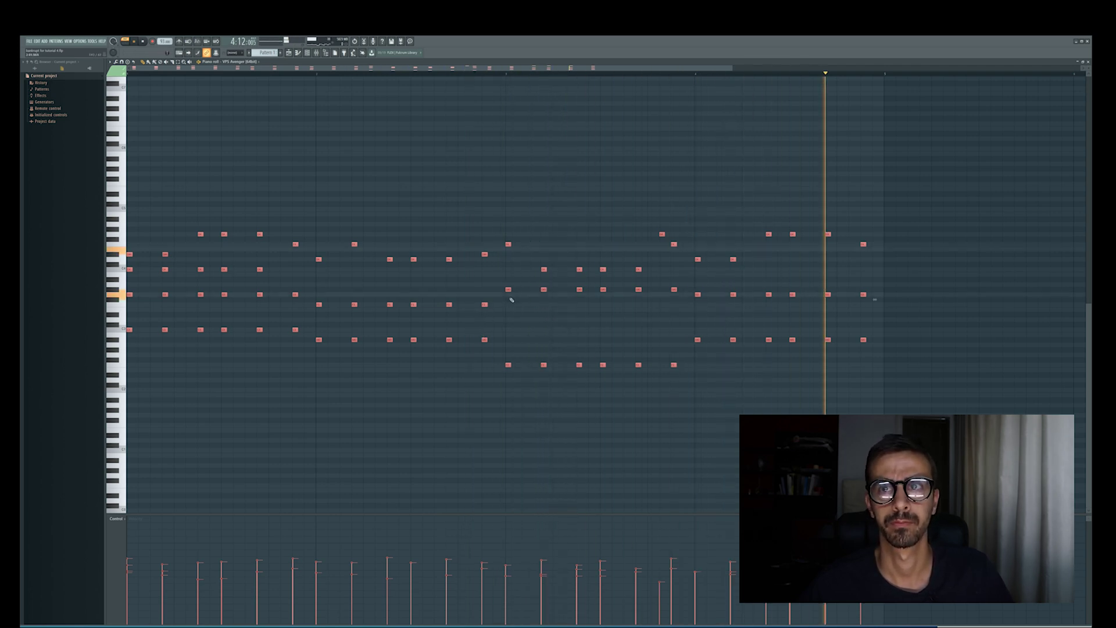
key("space")
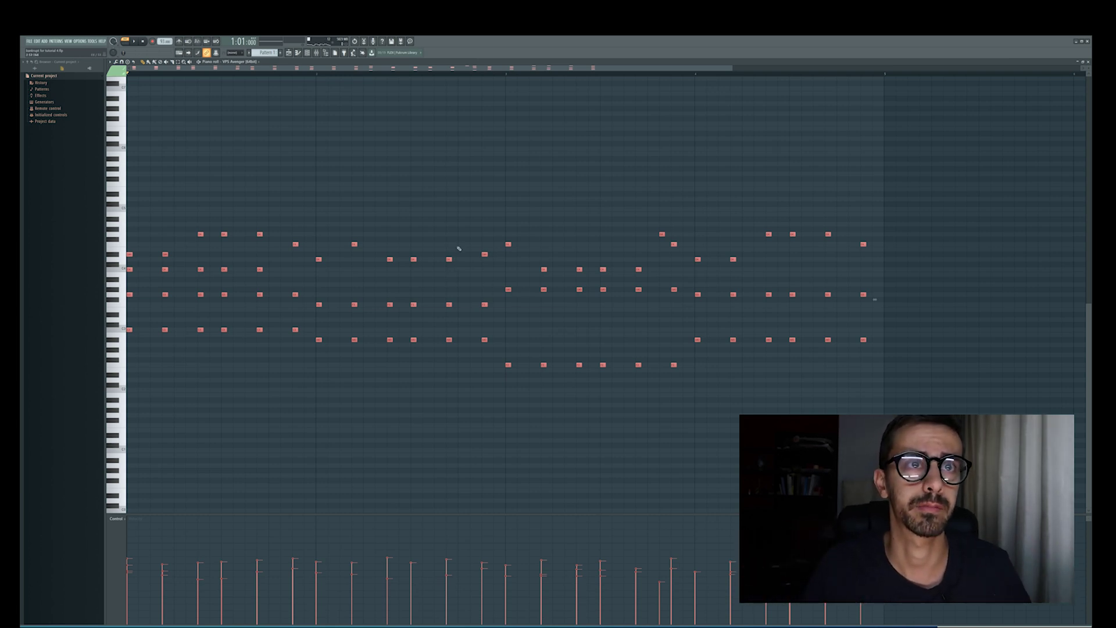
scroll(457, 253, "down", 1)
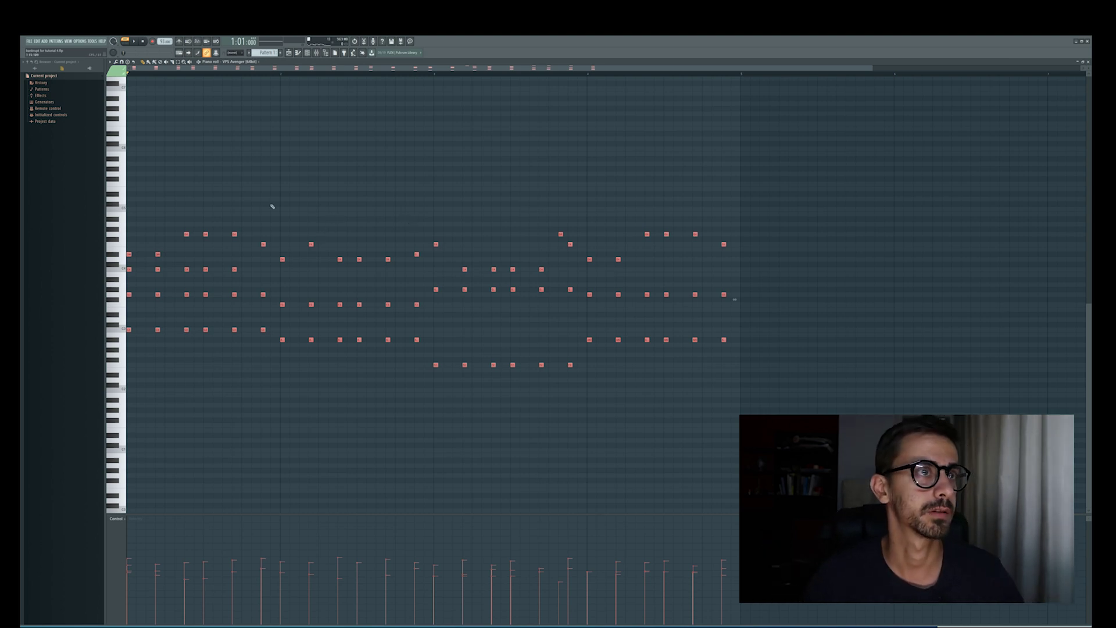
scroll(686, 221, "down", 1)
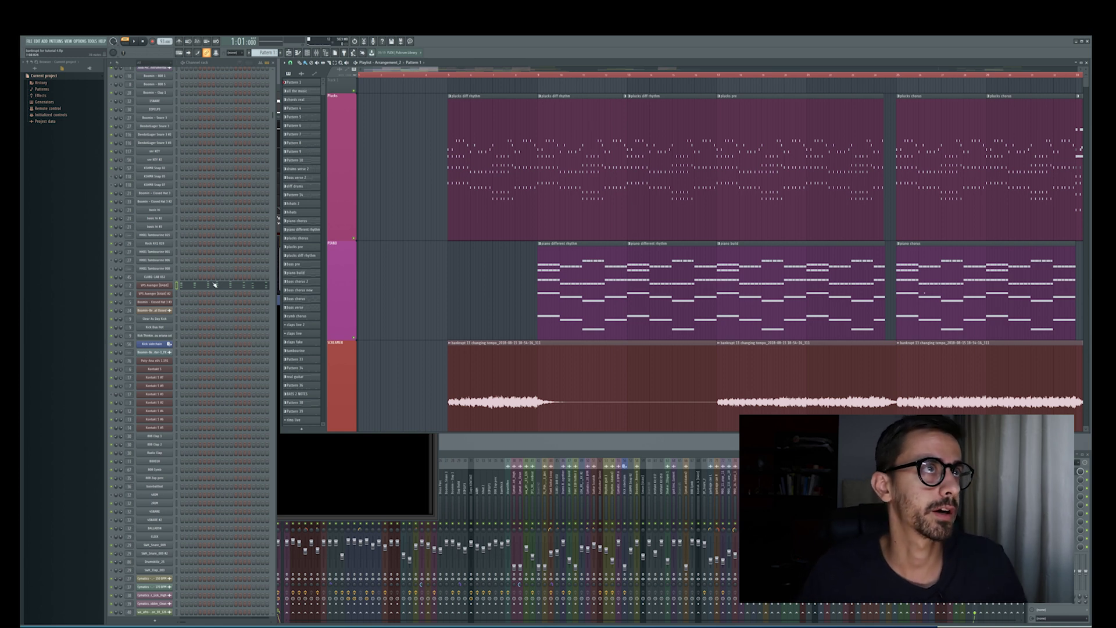
Raise the project tempo and accept restretching all channels.
left_click_drag(164, 42, 164, 20)
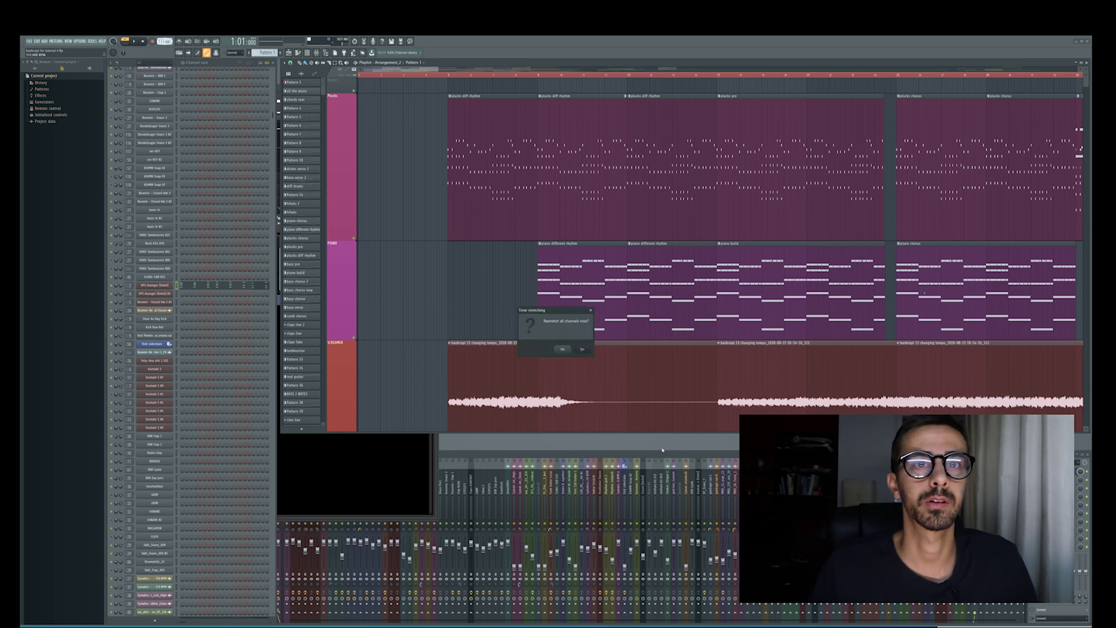
left_click_drag(563, 315, 497, 308)
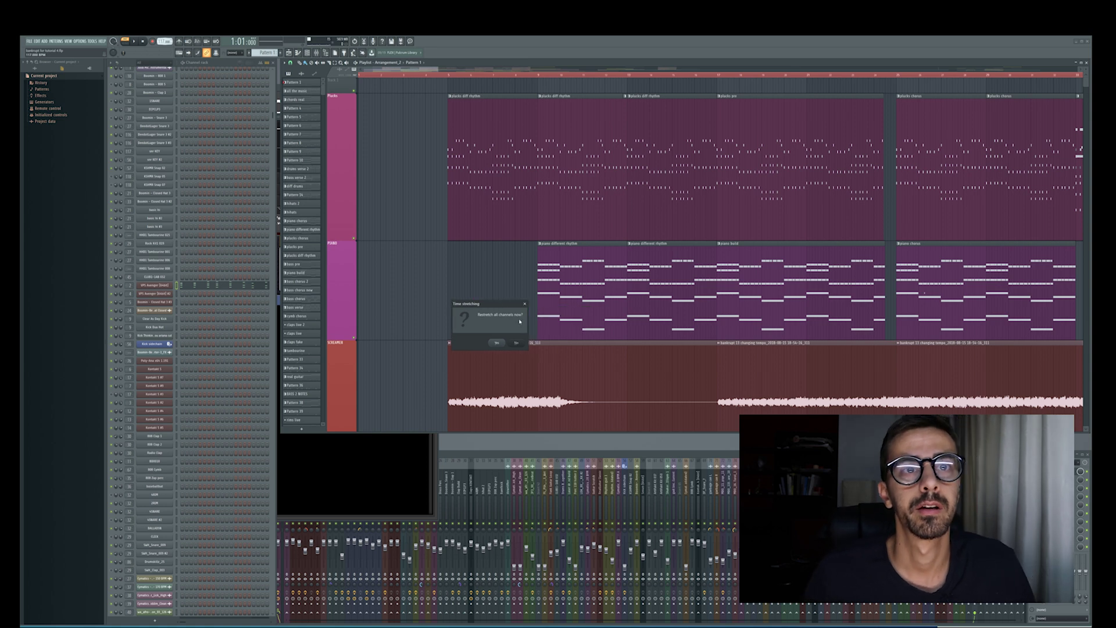
left_click(498, 342)
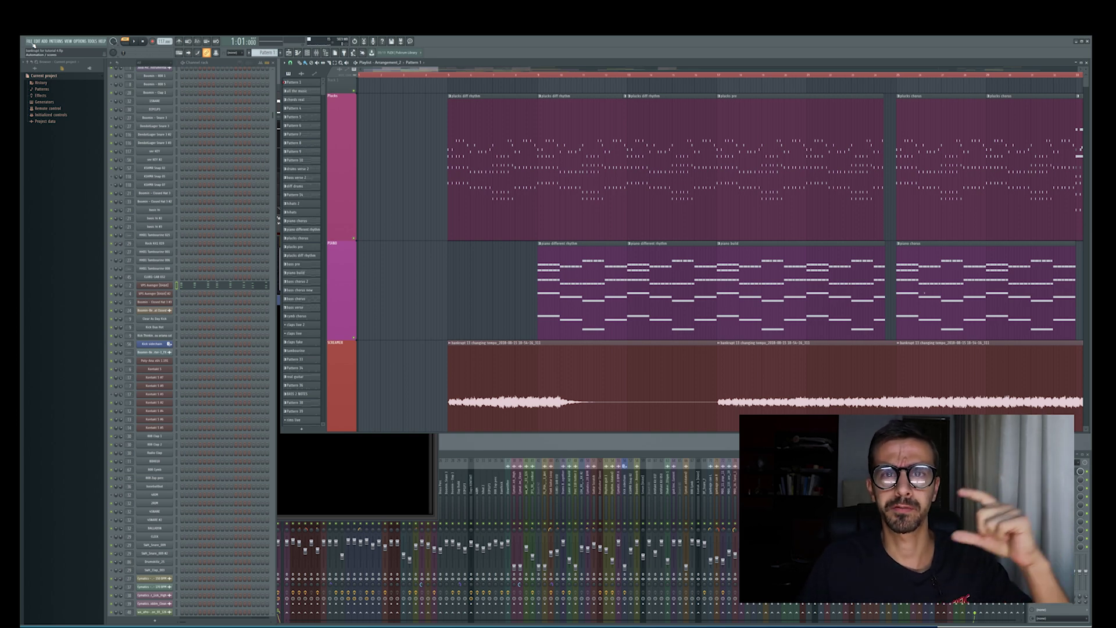
Export the current pluck pattern as a WAV file named Pluck 117 in the project folder.
left_click(29, 41)
left_click(126, 96)
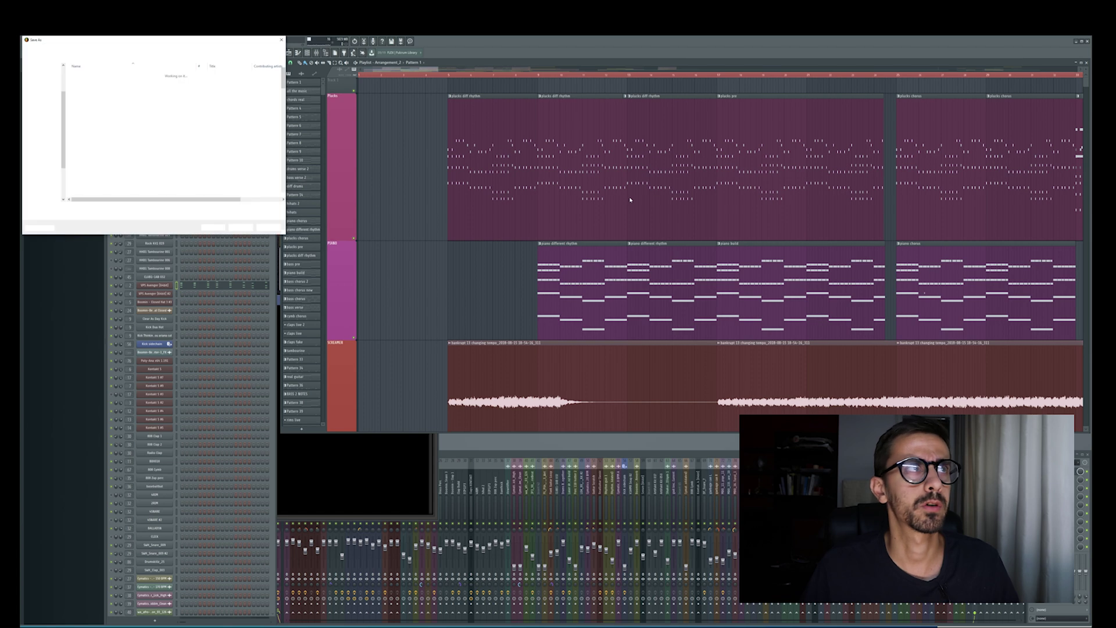
left_click_drag(123, 43, 292, 111)
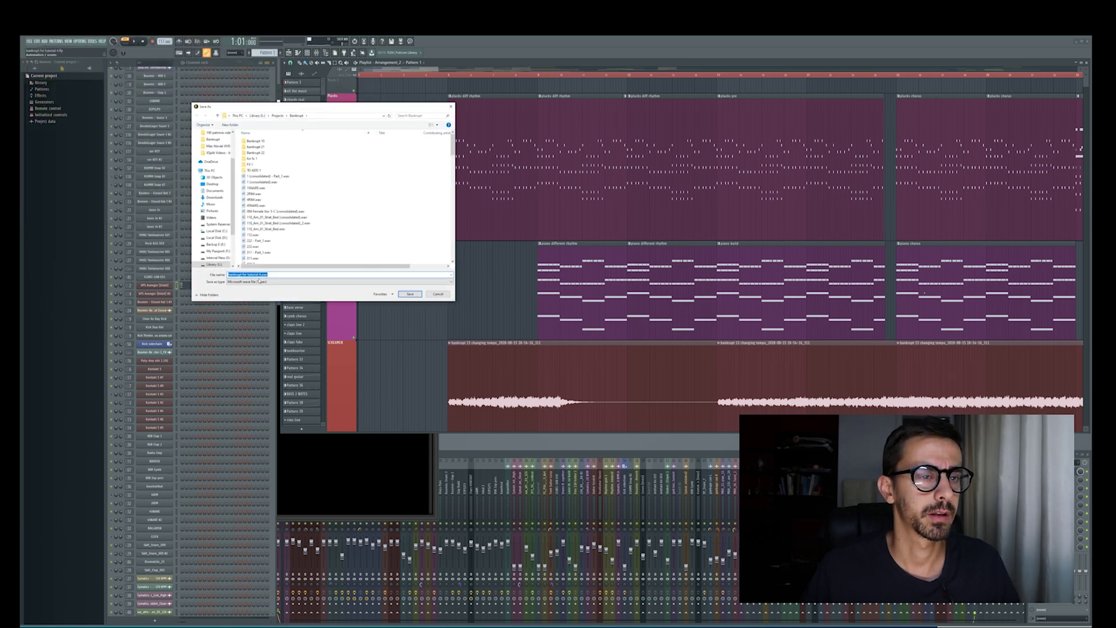
type("Pluck 7")
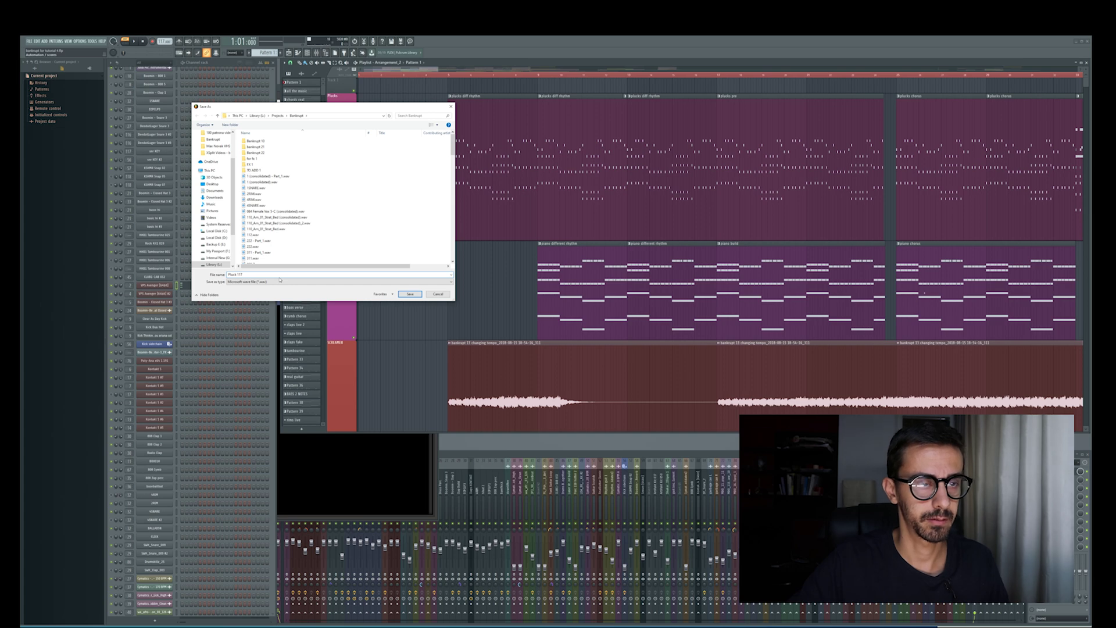
left_click(410, 294)
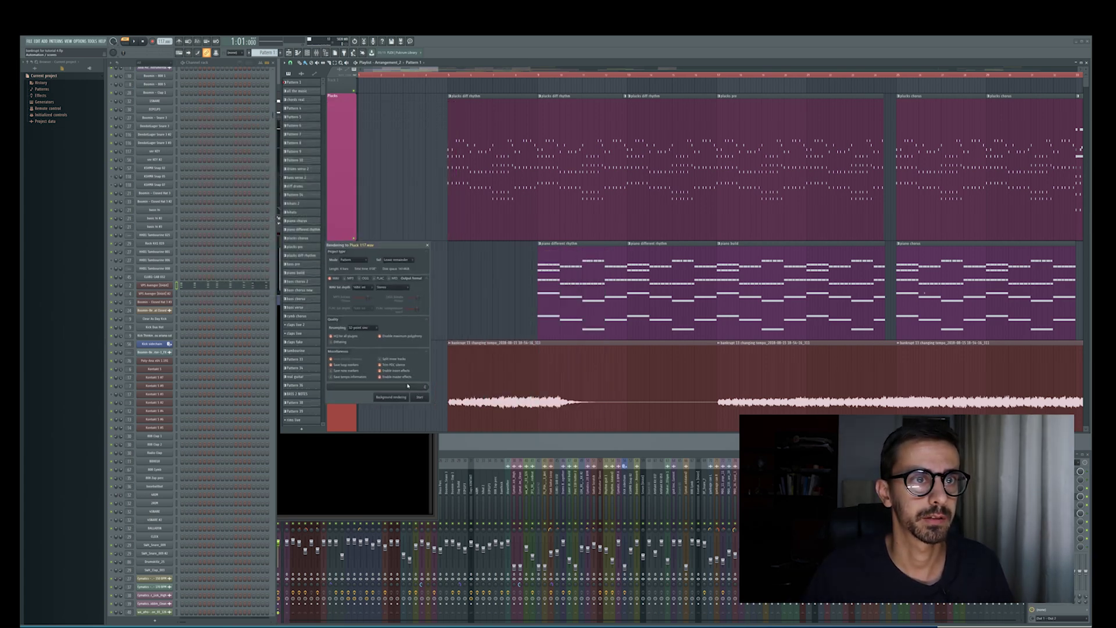
left_click(419, 396)
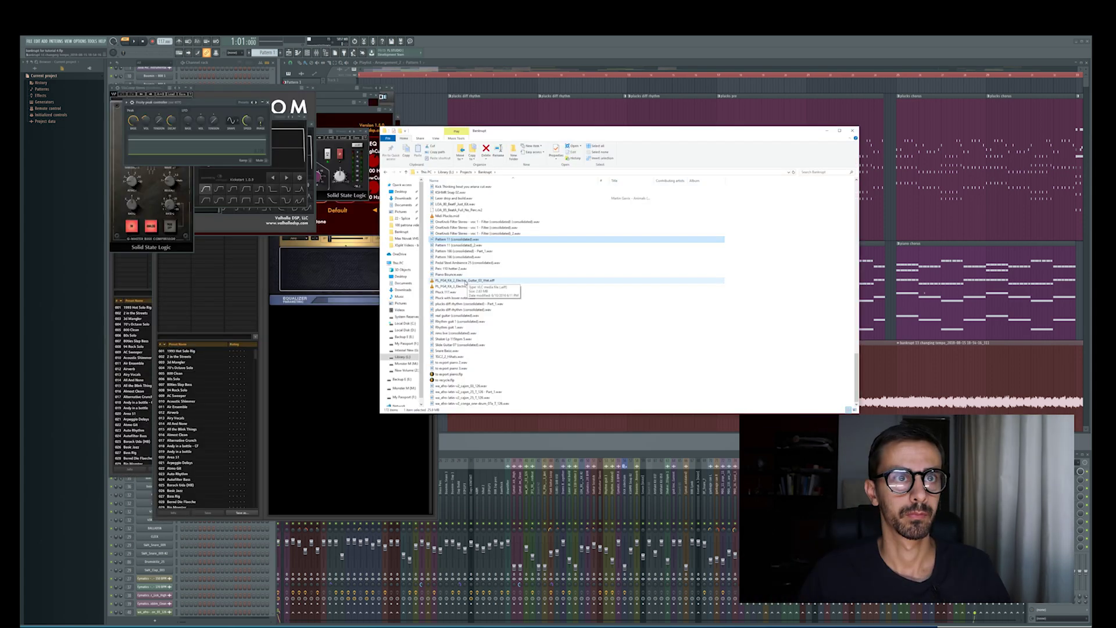
Bring the exported Pluck 117.wav into the playlist on an inserted track above the plucks, with the clip starting at bar 1.
left_click(446, 292)
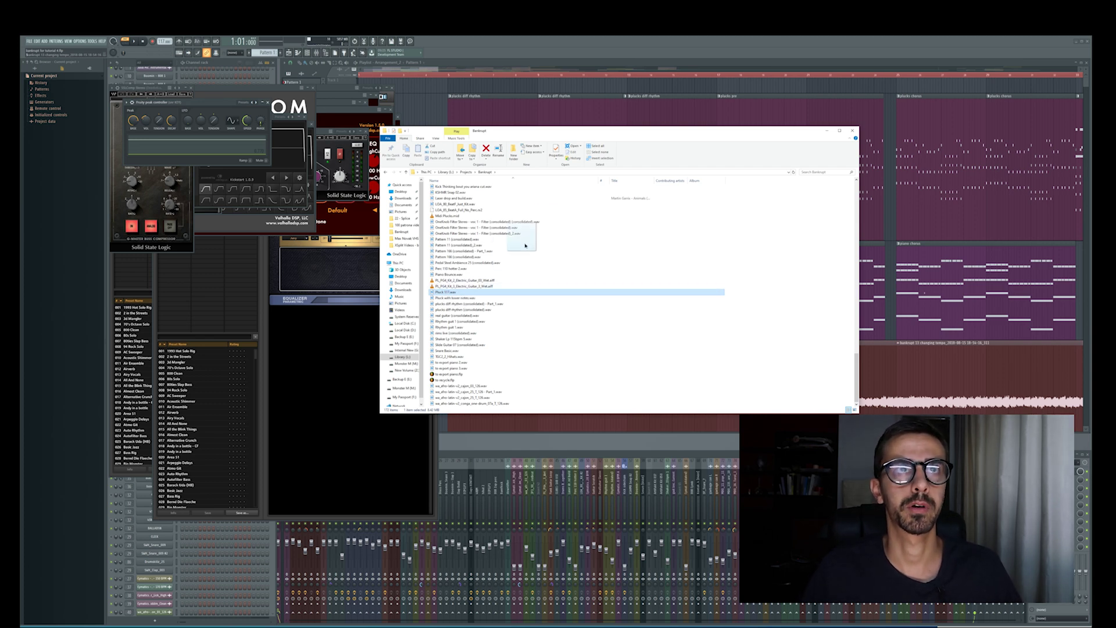
left_click_drag(457, 88, 462, 112)
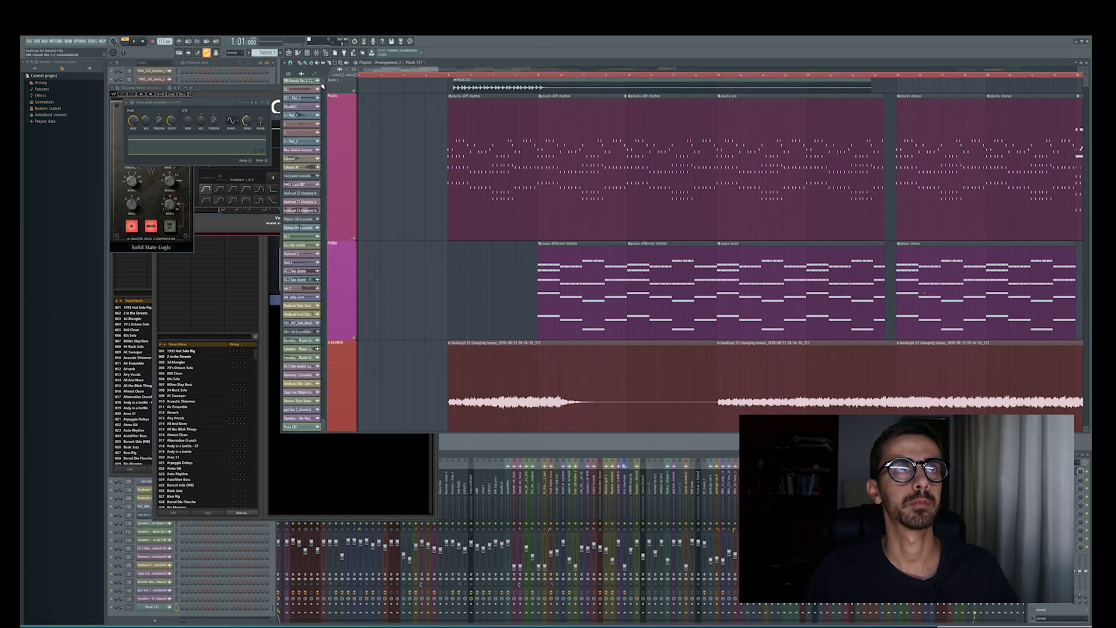
right_click(344, 78)
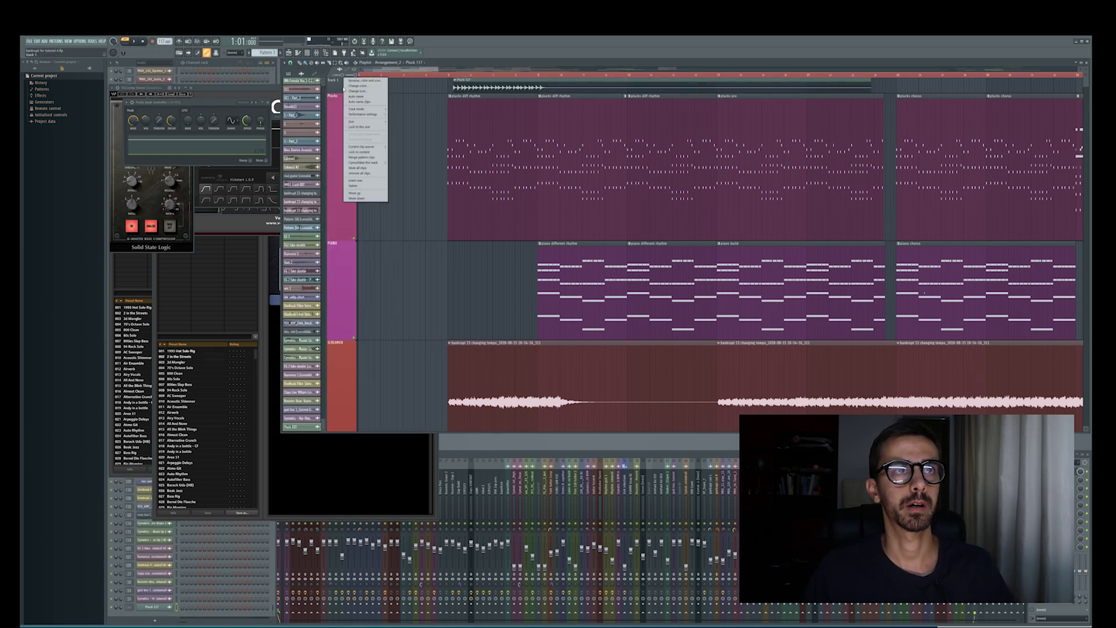
left_click(366, 184)
left_click_drag(473, 87, 378, 86)
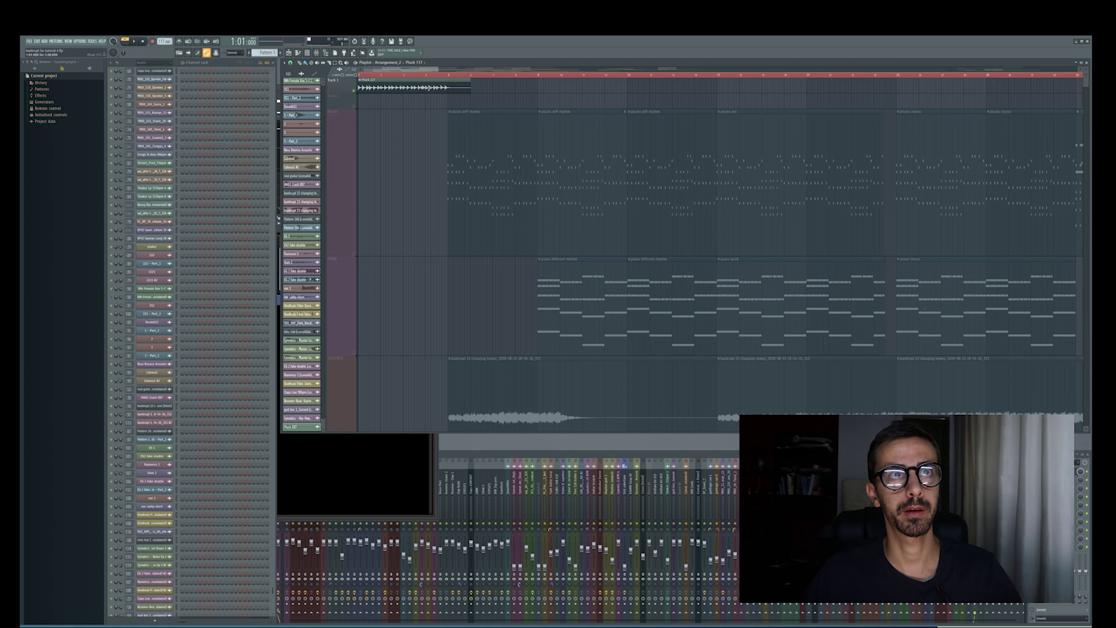
Set the time-stretching mode of the Pluck 117 audio channel to Stretch.
scroll(260, 381, "down", 3)
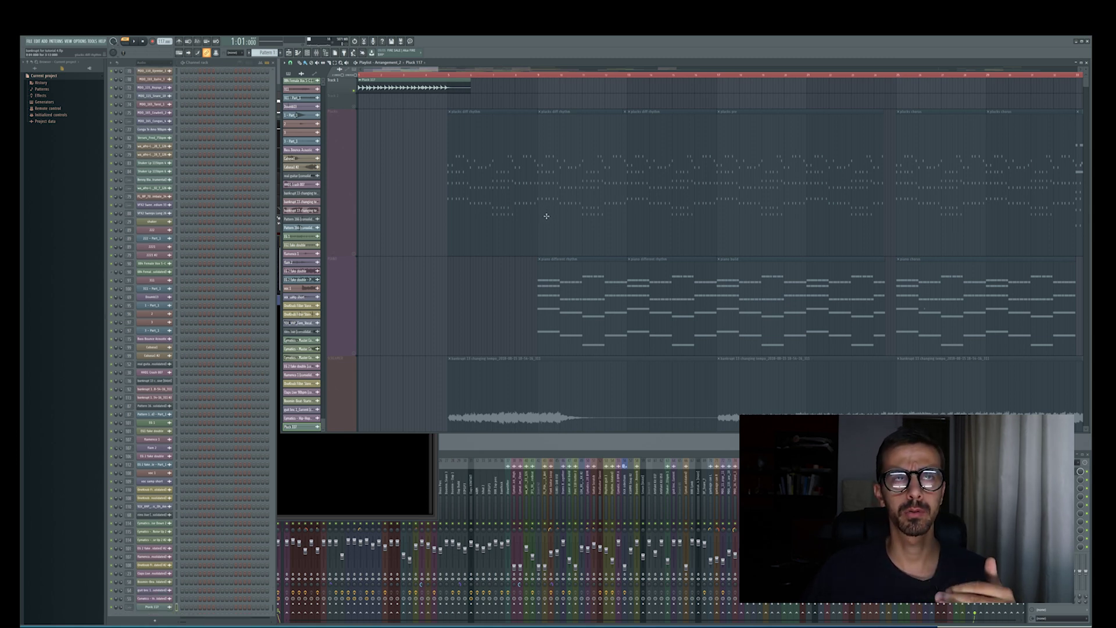
left_click(151, 606)
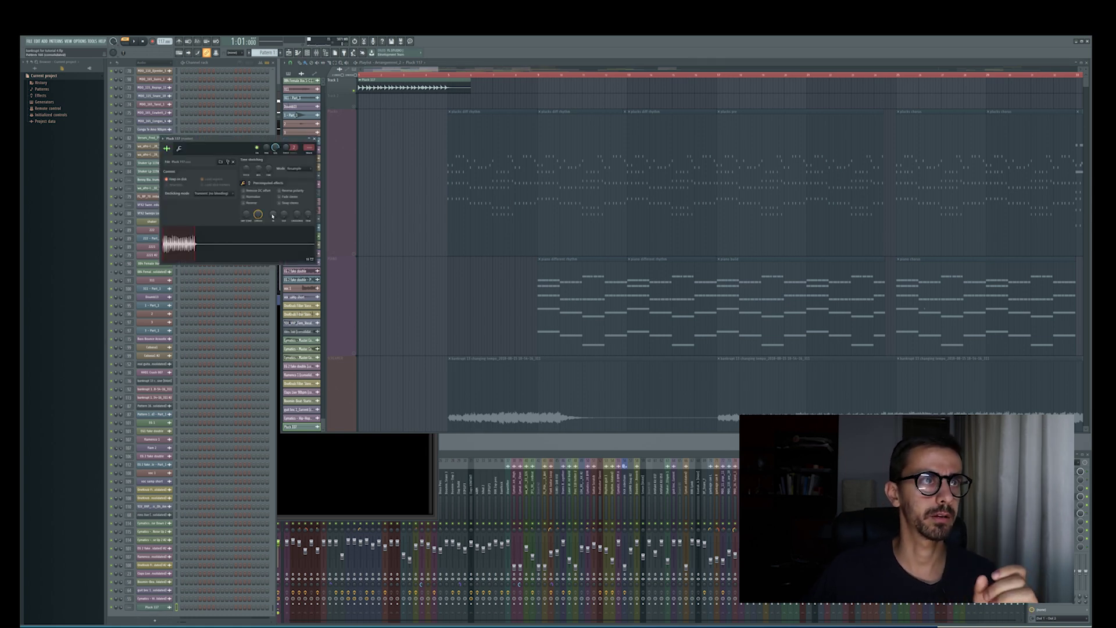
left_click(296, 169)
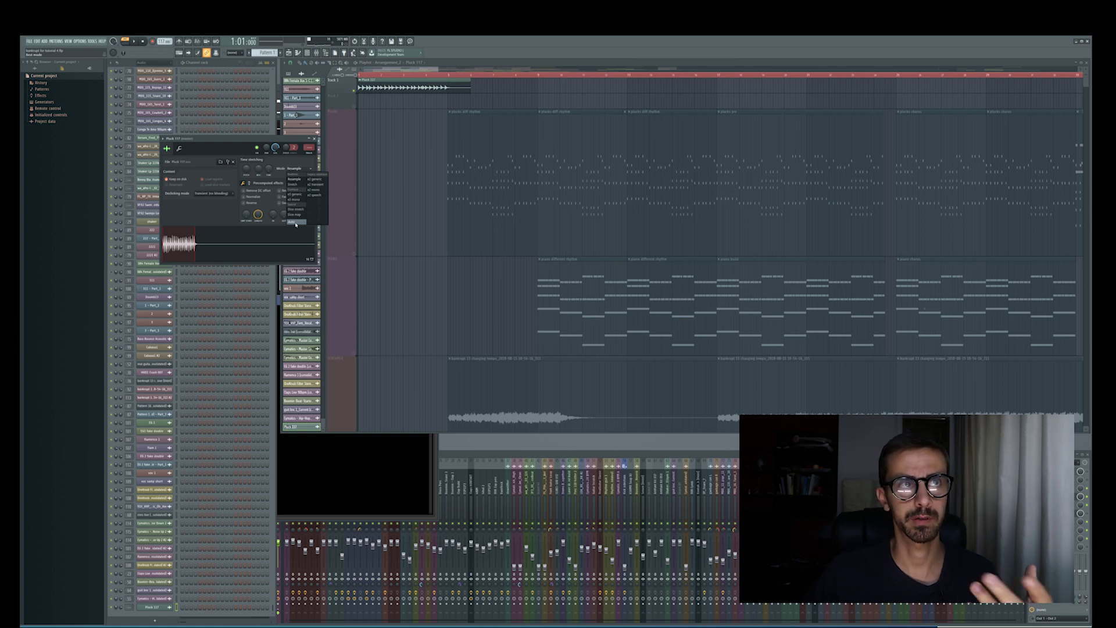
left_click(299, 185)
left_click(315, 139)
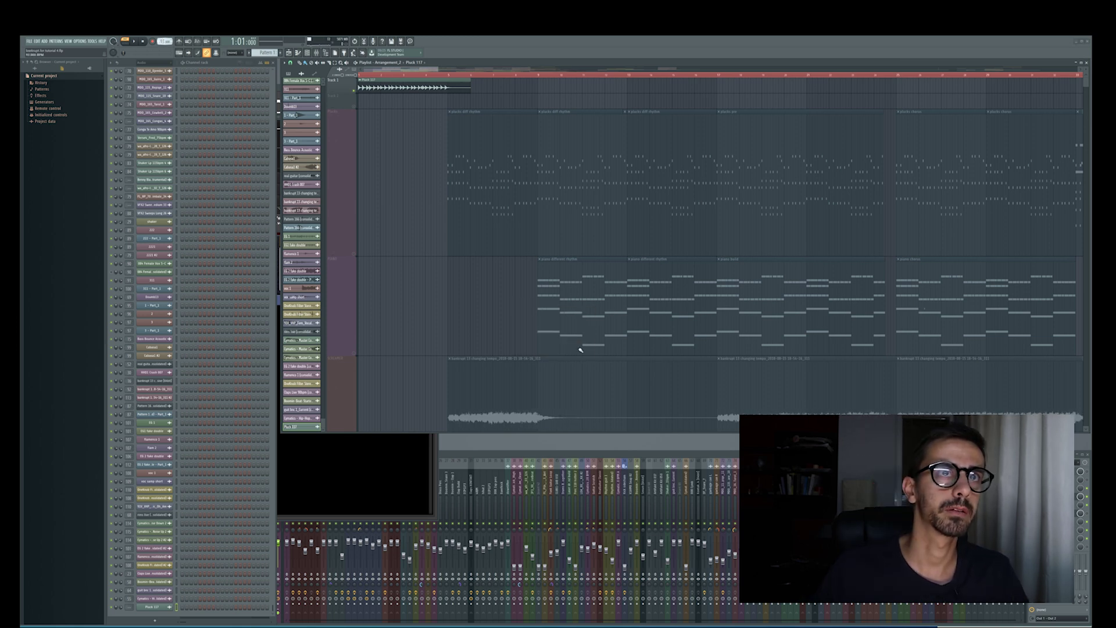
Play the Pluck 117 audio clip from the start of the arrangement.
left_click(370, 75)
key("space")
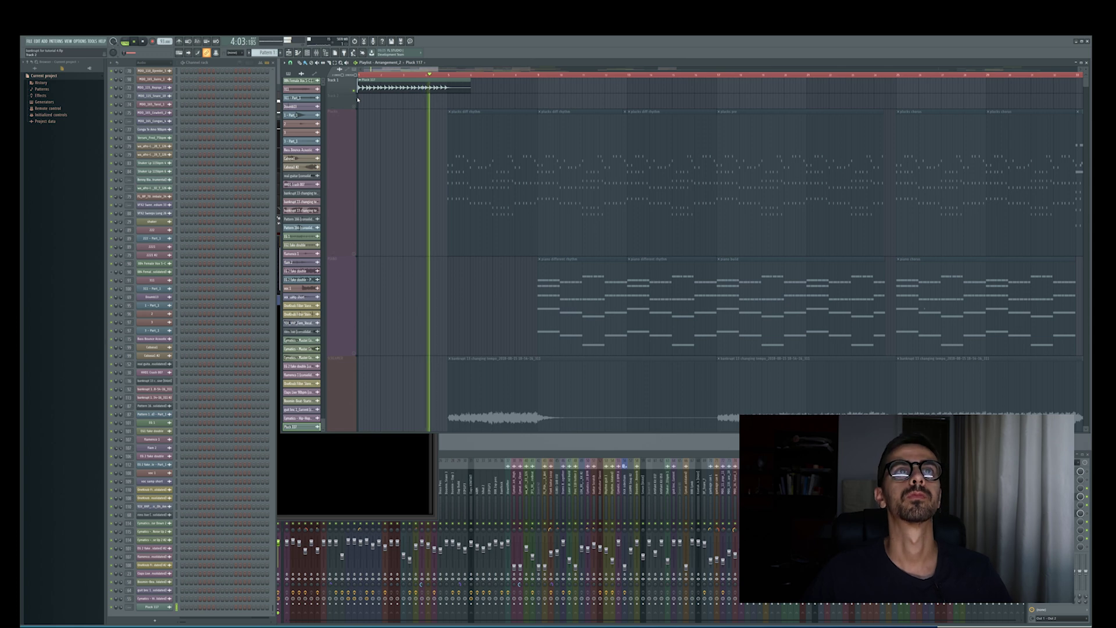
key("space")
key("Delete")
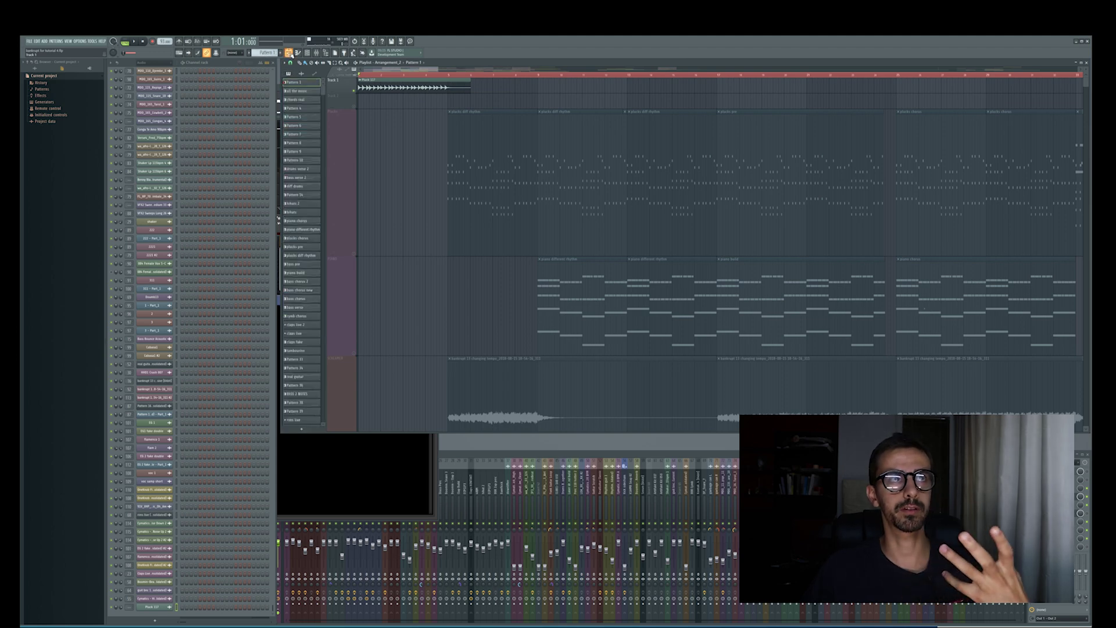
Place the original pluck pattern on the track beneath the Pluck 117 audio clip, starting at bar 1.
left_click(288, 52)
left_click(289, 53)
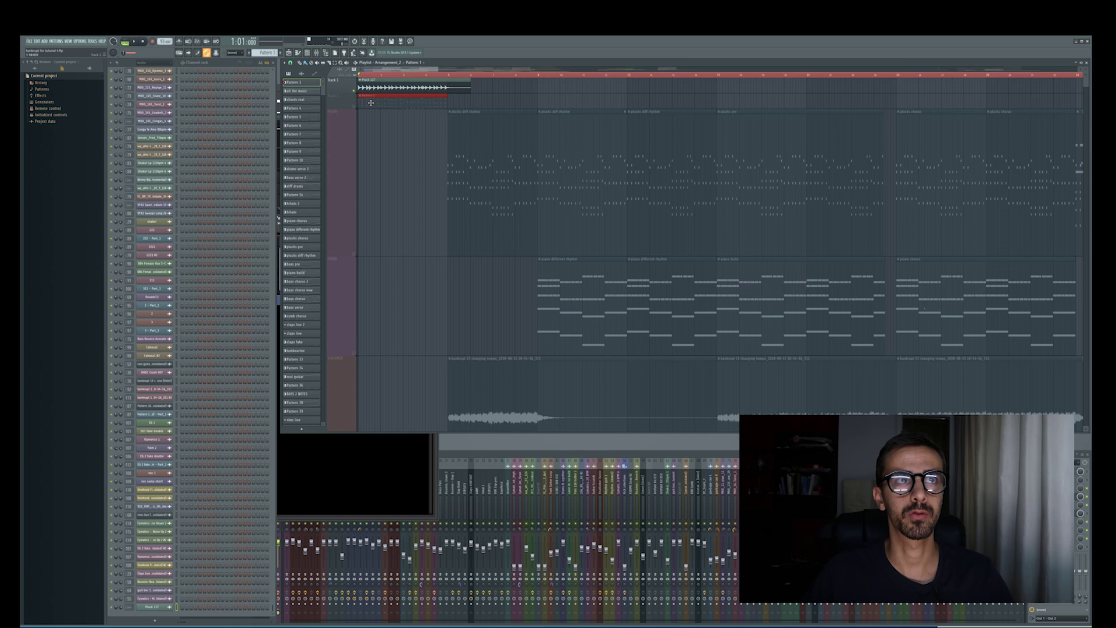
left_click_drag(357, 108, 471, 78)
Repeat the Pluck 117 audio clip every four bars on the first track, up to the copy starting at bar 17.
left_click(592, 85)
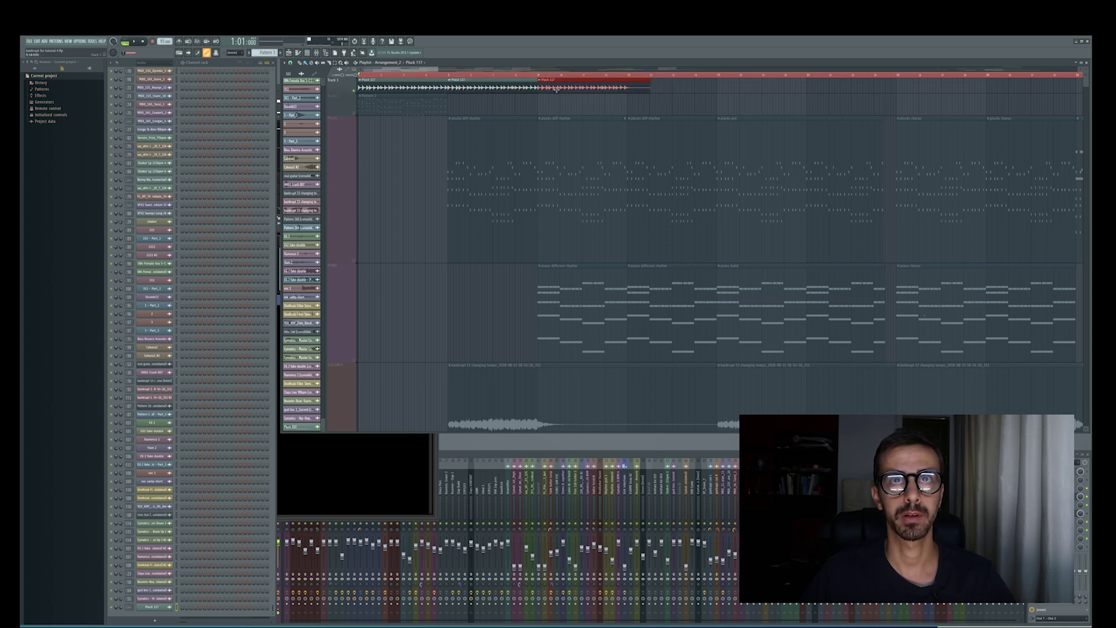
left_click(661, 89)
left_click(765, 87)
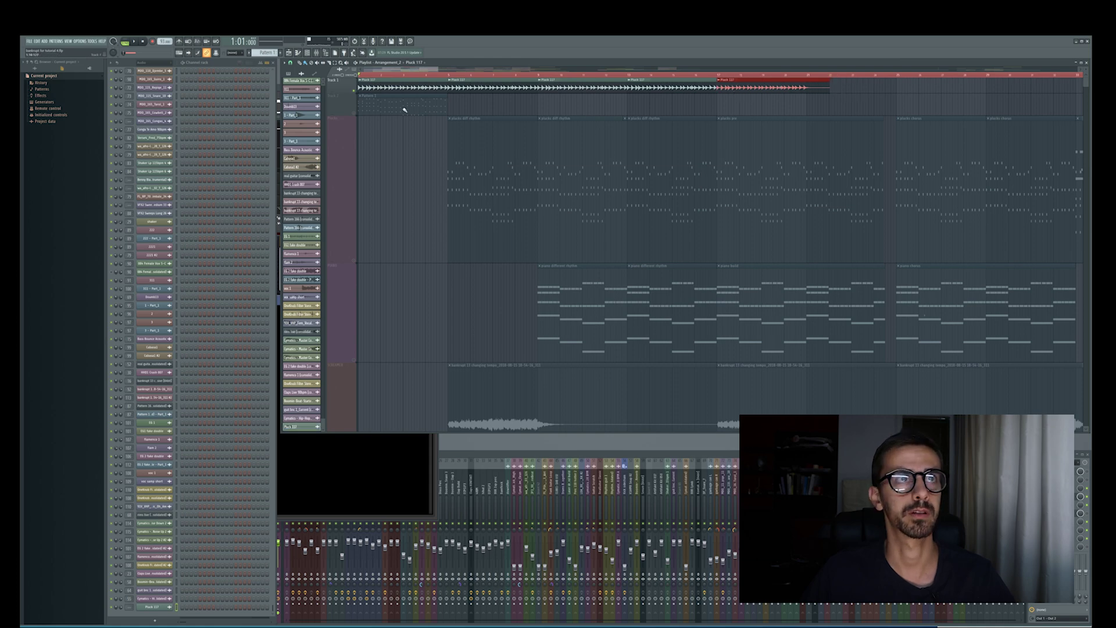
Unmute the other playlist tracks except the original plucks track and play the arrangement from bar 5.
left_click(357, 262)
left_click(357, 262)
left_click(449, 77)
key("space")
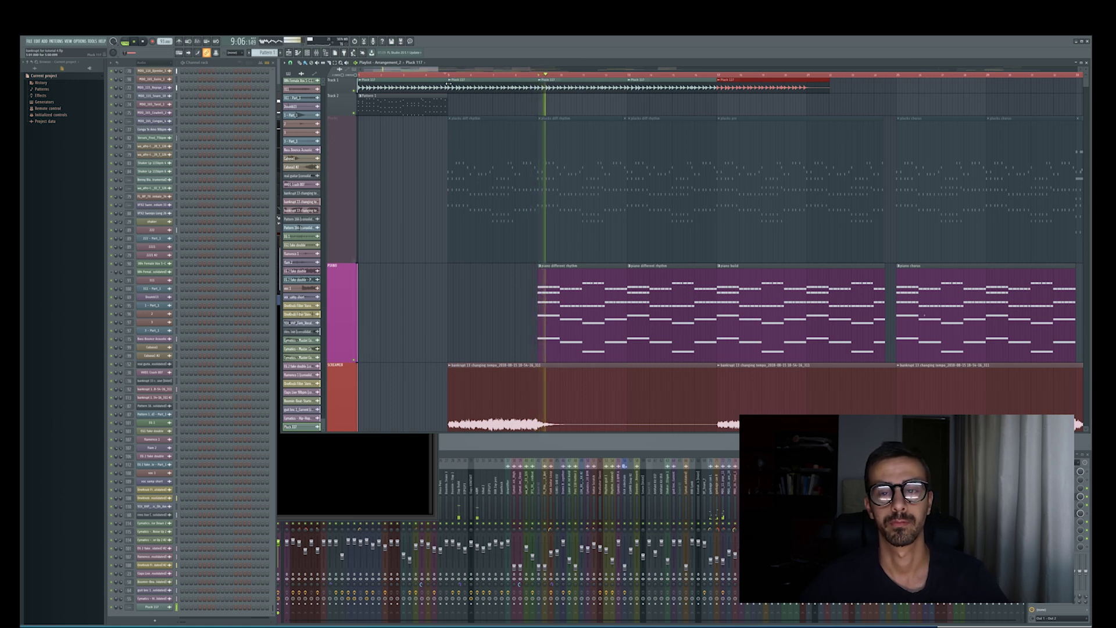
key("space")
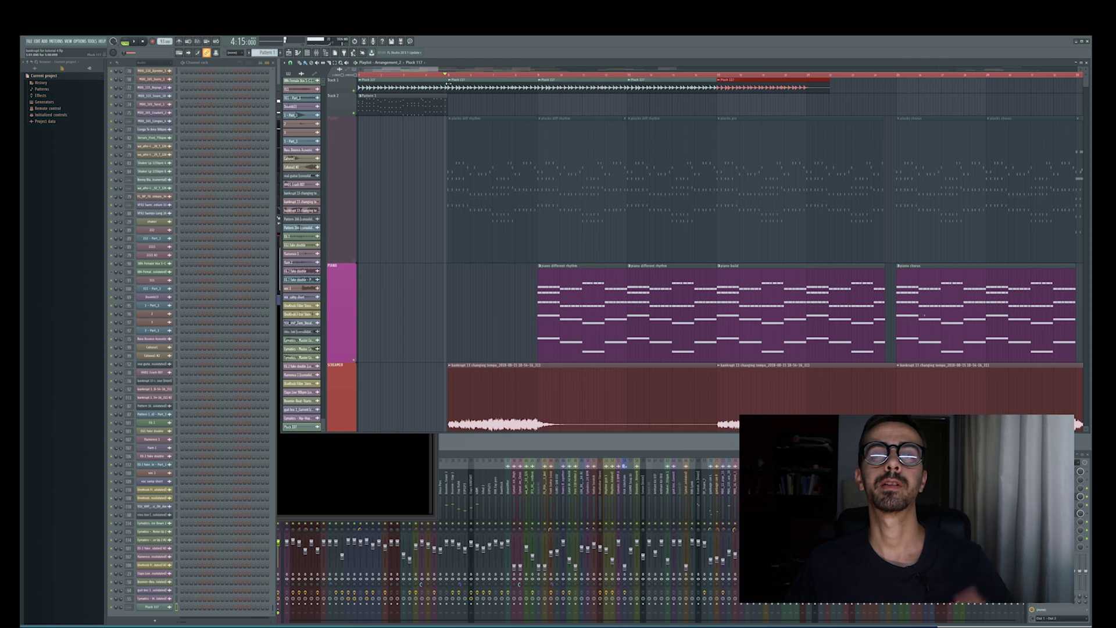